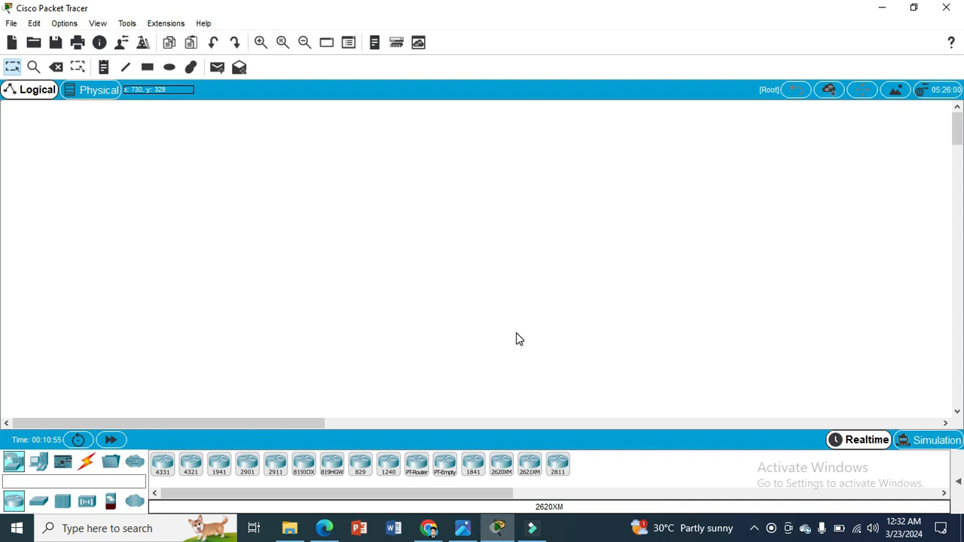
Open the reference image "RIP Configuration using 2 routers.PNG" in Photos, examine the topology and its IP addressing, and minimize it
{"action": "left_click", "coordinate": [462, 530]}
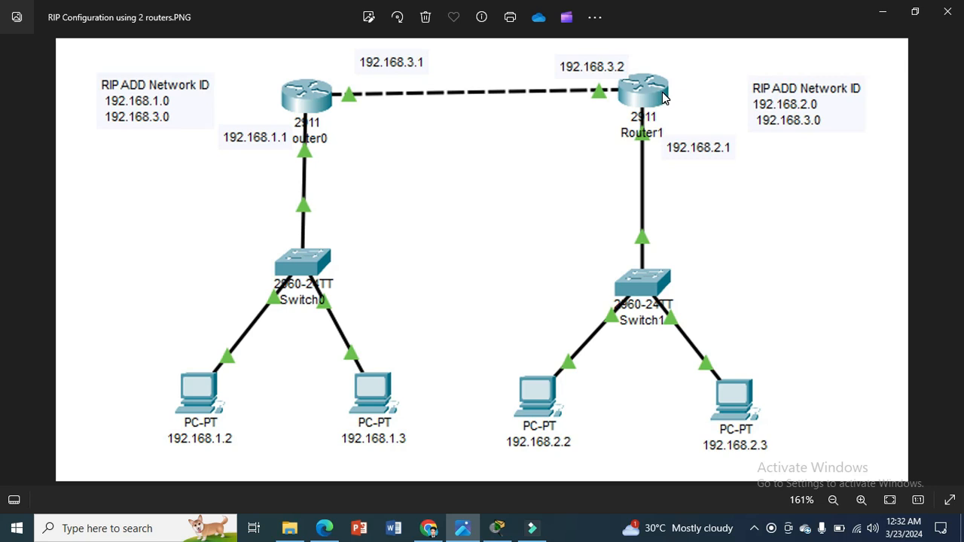
{"action": "left_click", "coordinate": [881, 13]}
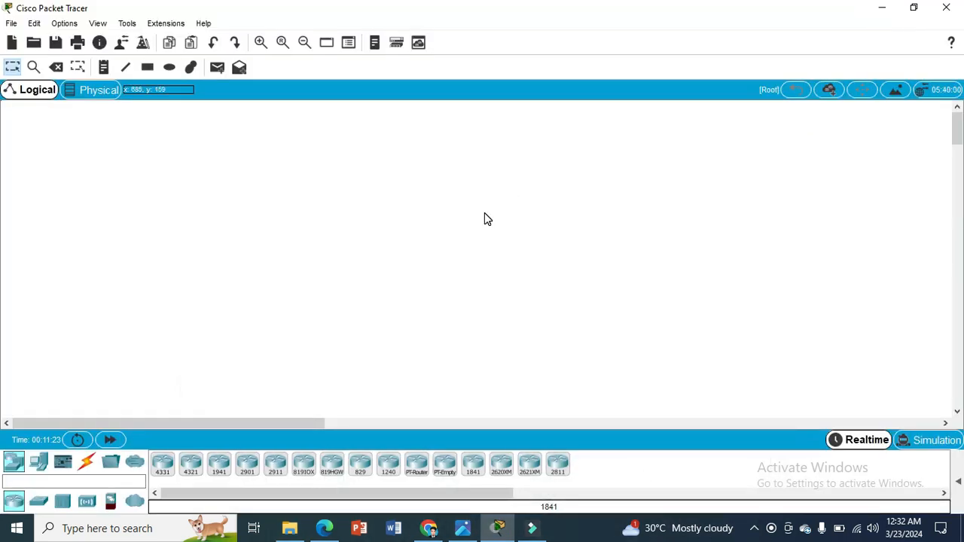
Switch to Chrome and look through the videos of the "Cisco Packet Tracer (Lab-Work)" YouTube playlist
{"action": "left_click", "coordinate": [428, 528]}
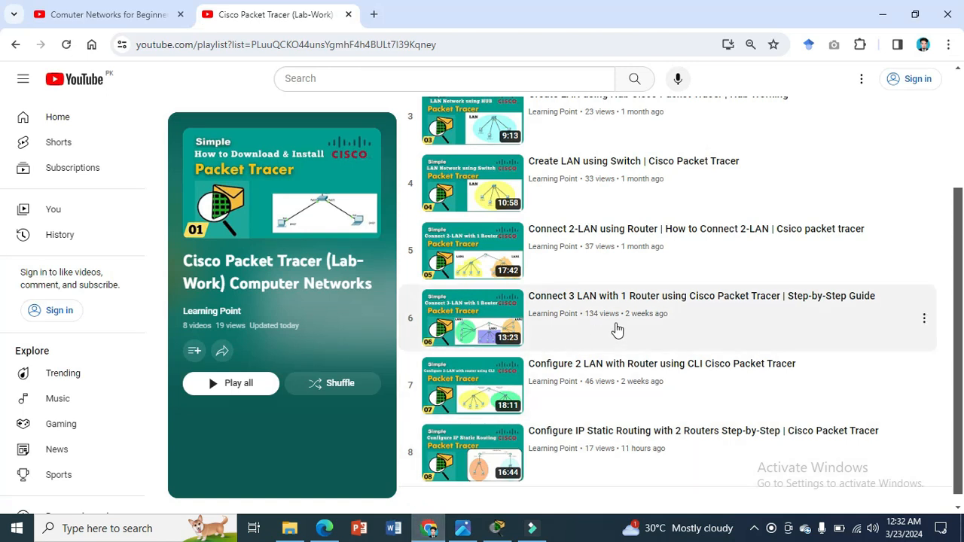
{"action": "scroll", "coordinate": [616, 330], "scroll_direction": "up", "scroll_amount": 3}
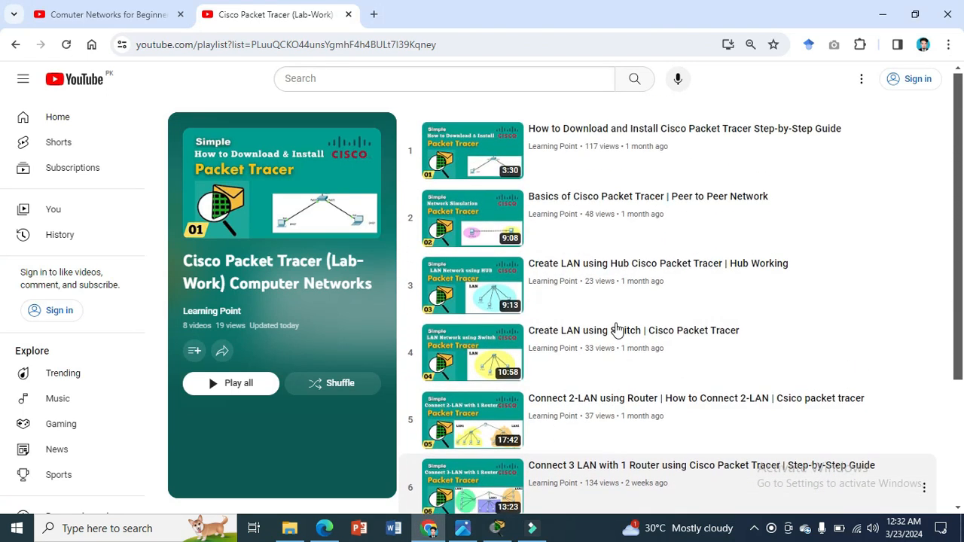
{"action": "scroll", "coordinate": [616, 330], "scroll_direction": "down", "scroll_amount": 2}
{"action": "scroll", "coordinate": [616, 330], "scroll_direction": "up", "scroll_amount": 1}
{"action": "scroll", "coordinate": [616, 330], "scroll_direction": "down", "scroll_amount": 1}
{"action": "scroll", "coordinate": [616, 330], "scroll_direction": "down", "scroll_amount": 1}
{"action": "scroll", "coordinate": [616, 330], "scroll_direction": "up", "scroll_amount": 3}
{"action": "scroll", "coordinate": [616, 330], "scroll_direction": "down", "scroll_amount": 1}
{"action": "scroll", "coordinate": [616, 329], "scroll_direction": "down", "scroll_amount": 2}
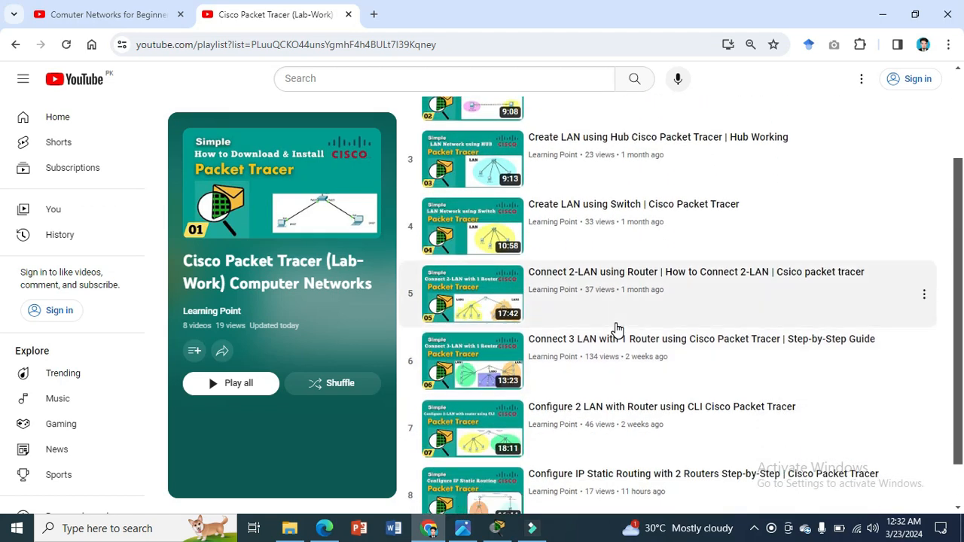
{"action": "scroll", "coordinate": [616, 330], "scroll_direction": "down", "scroll_amount": 1}
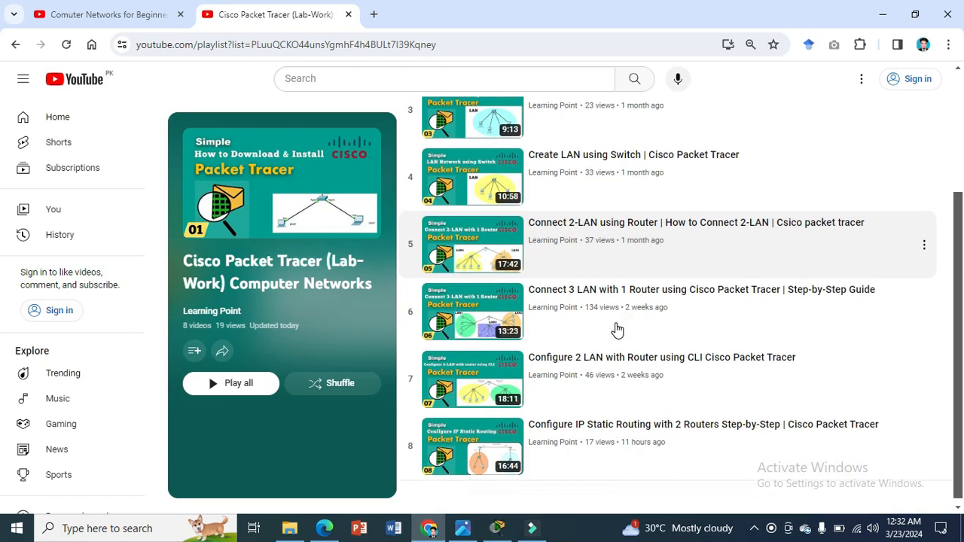
{"action": "scroll", "coordinate": [616, 329], "scroll_direction": "up", "scroll_amount": 1}
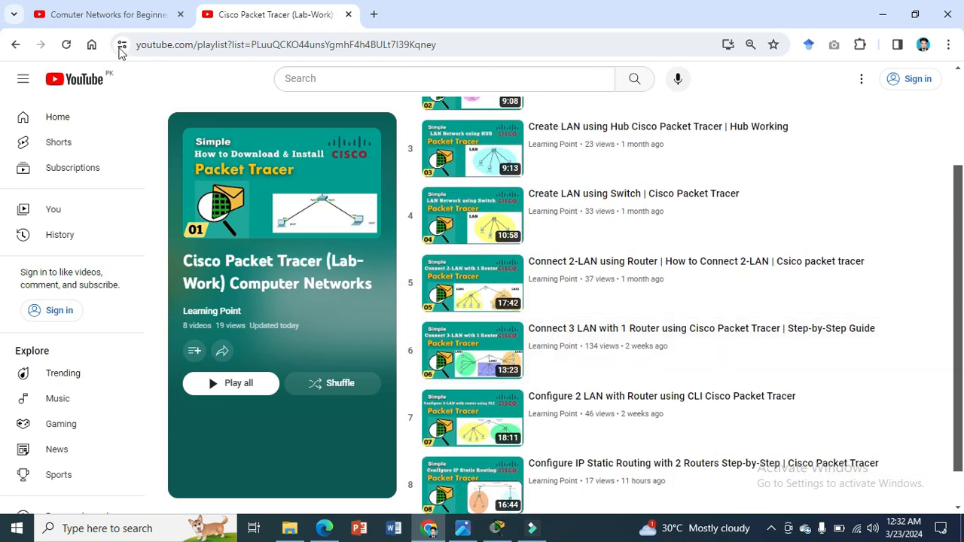
Look through the videos of the already open "Comuter Networks for Beginners" YouTube playlist
{"action": "left_click", "coordinate": [100, 21]}
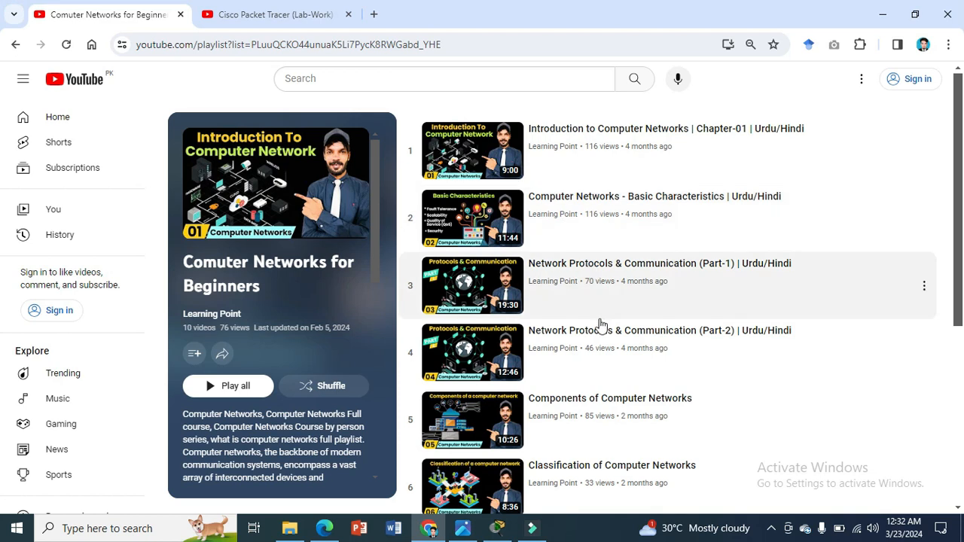
{"action": "scroll", "coordinate": [602, 372], "scroll_direction": "down", "scroll_amount": 1}
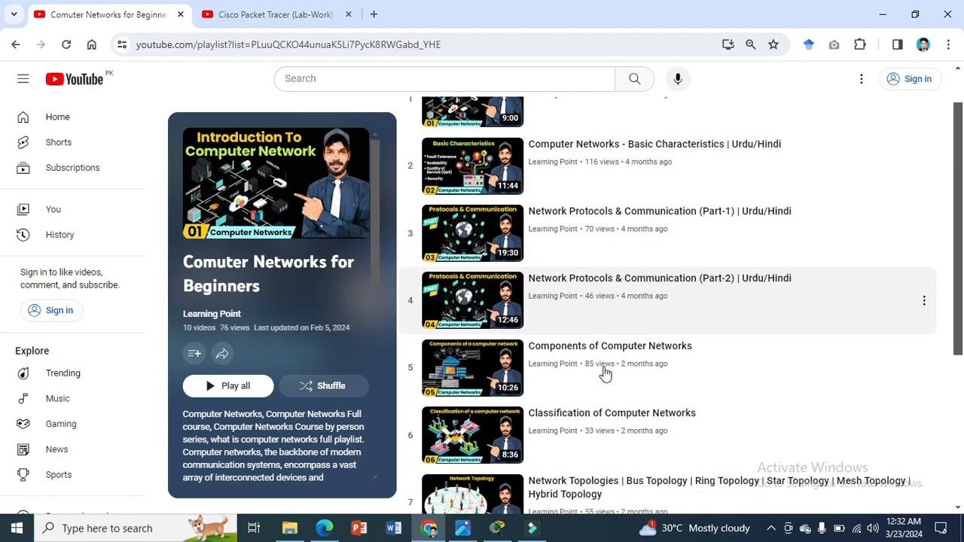
{"action": "scroll", "coordinate": [604, 373], "scroll_direction": "up", "scroll_amount": 1}
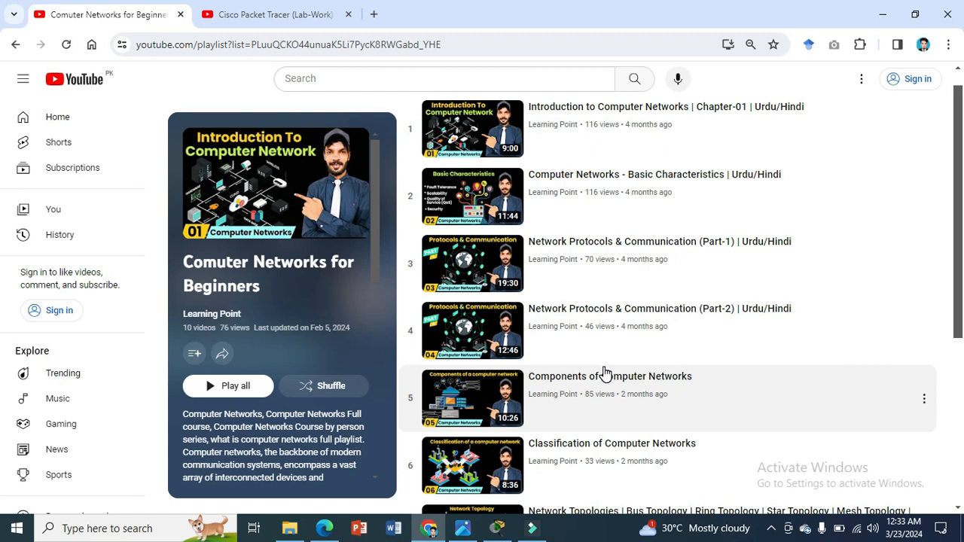
Switch back to Cisco Packet Tracer and place two 2911 routers side by side with a 2960 switch below each
{"action": "left_click", "coordinate": [497, 527]}
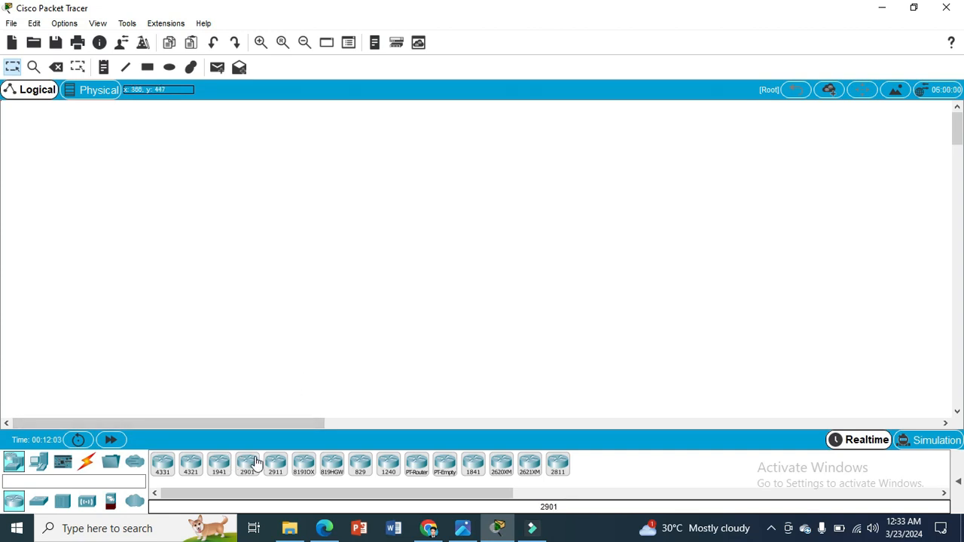
{"action": "left_click_drag", "start_coordinate": [275, 464], "coordinate": [281, 168]}
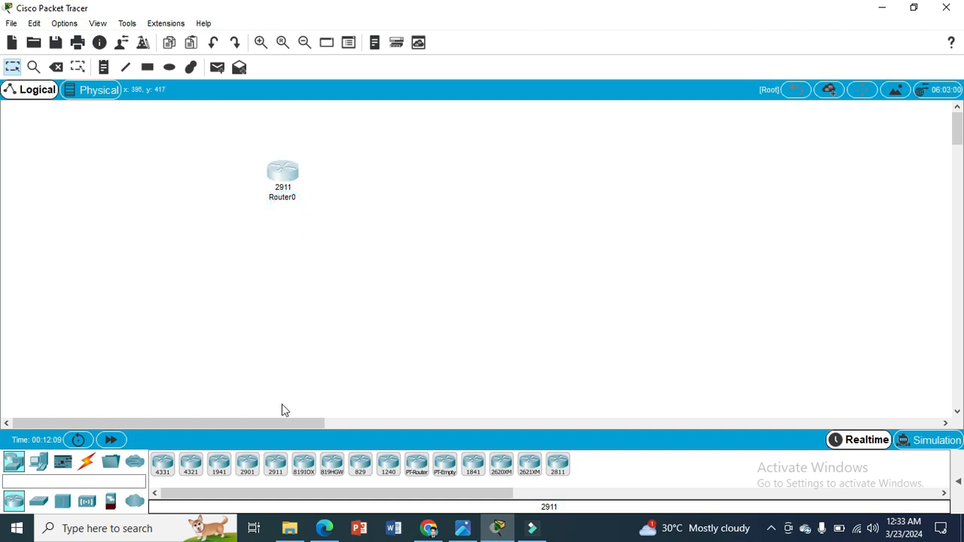
{"action": "left_click_drag", "start_coordinate": [276, 467], "coordinate": [508, 172]}
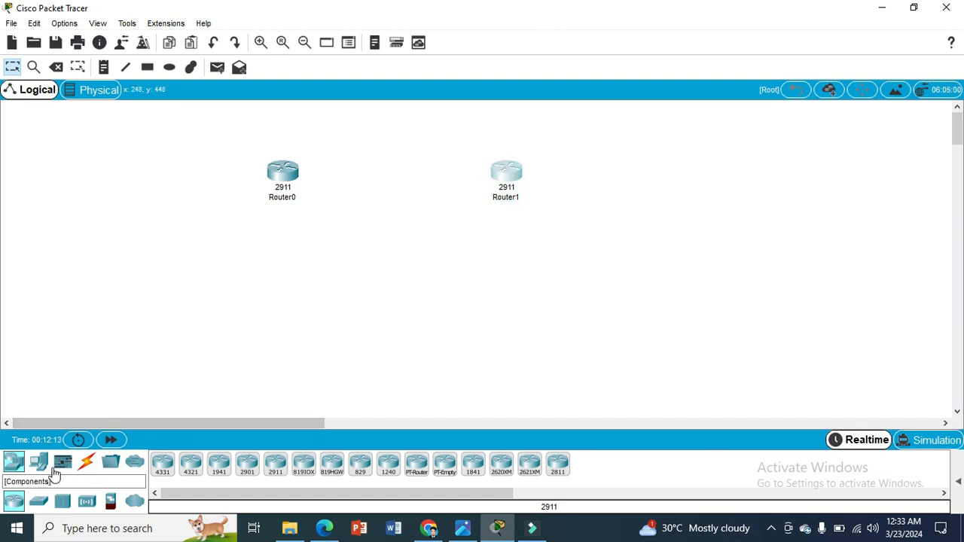
{"action": "left_click", "coordinate": [40, 505]}
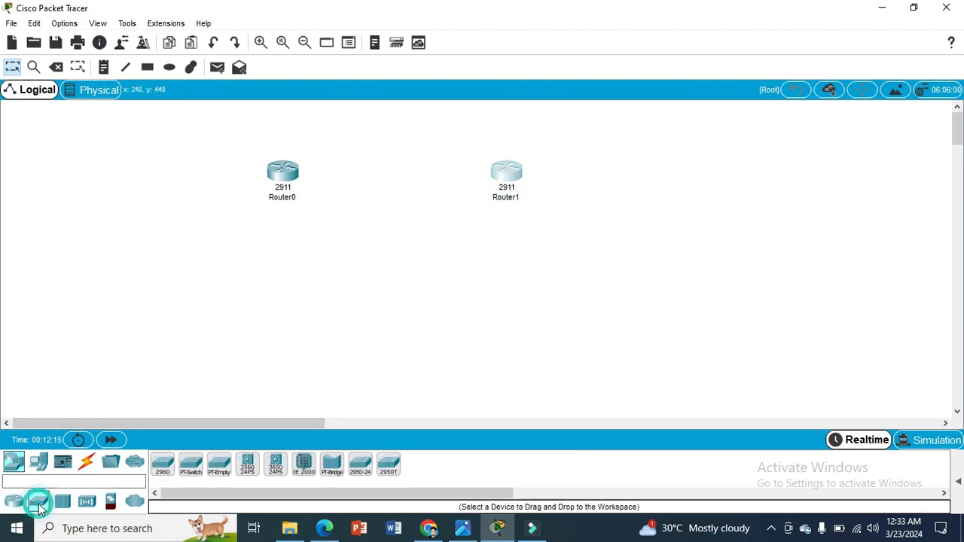
{"action": "left_click_drag", "start_coordinate": [172, 465], "coordinate": [277, 293]}
{"action": "left_click_drag", "start_coordinate": [164, 468], "coordinate": [507, 293]}
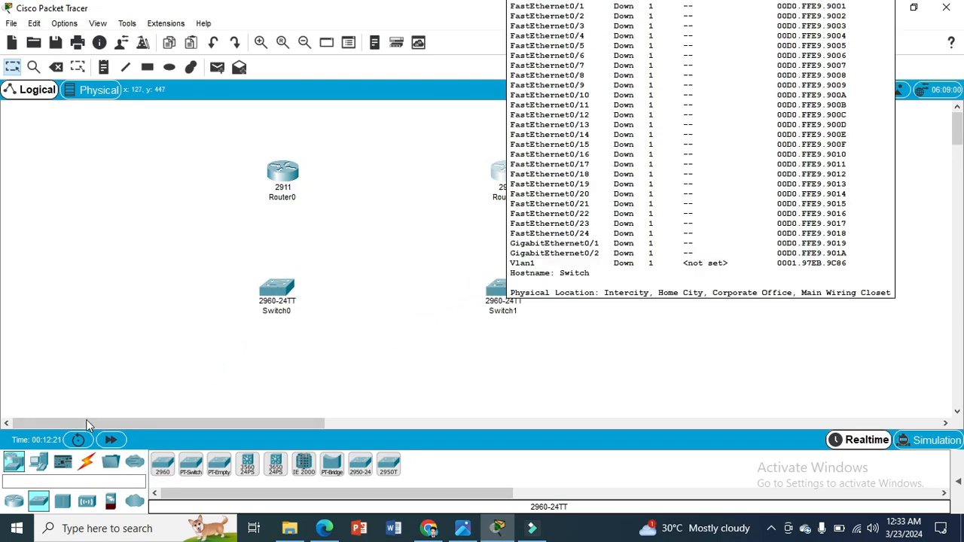
Place four PCs in a row below the switches, two under each switch
{"action": "left_click", "coordinate": [38, 461]}
{"action": "left_click_drag", "start_coordinate": [161, 467], "coordinate": [180, 386]}
{"action": "left_click_drag", "start_coordinate": [162, 463], "coordinate": [334, 385]}
{"action": "left_click_drag", "start_coordinate": [162, 463], "coordinate": [450, 386]}
{"action": "left_click_drag", "start_coordinate": [162, 463], "coordinate": [593, 388]}
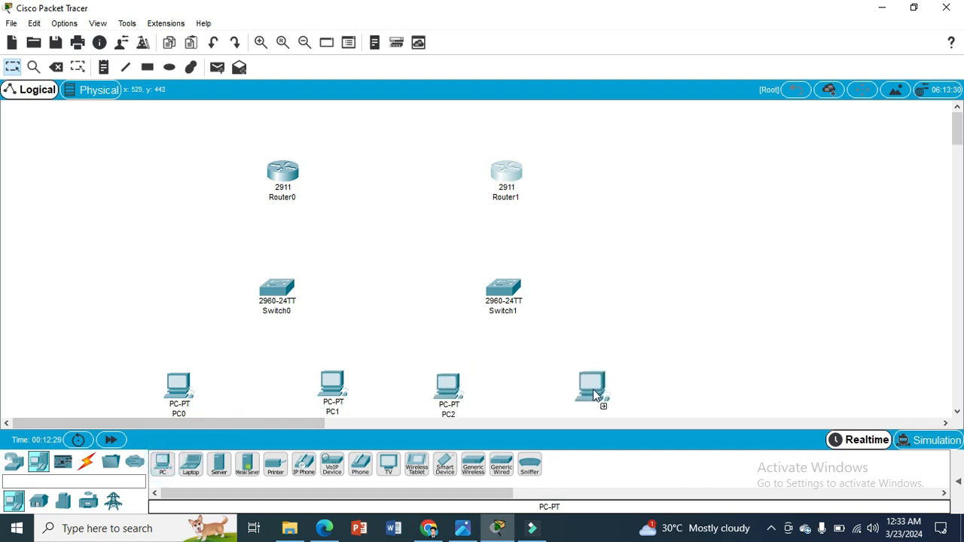
Connect PC0 and PC1 to Switch0 with the automatically chosen connection type
{"action": "left_click", "coordinate": [87, 461]}
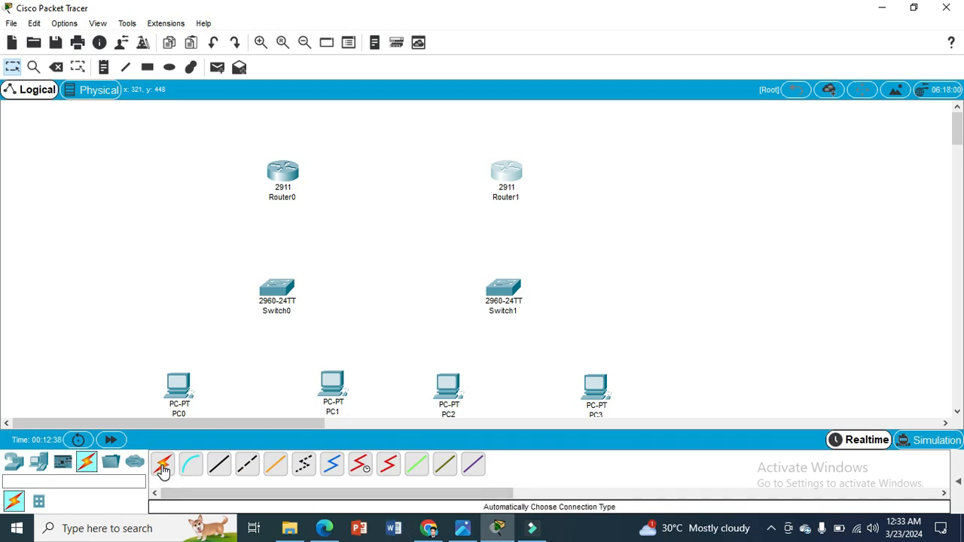
{"action": "left_click", "coordinate": [163, 465]}
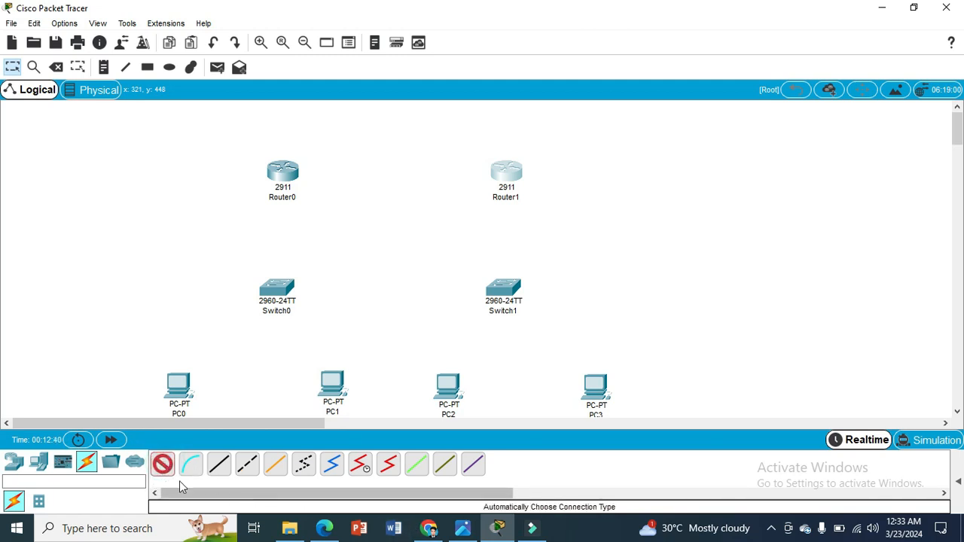
{"action": "left_click", "coordinate": [184, 378]}
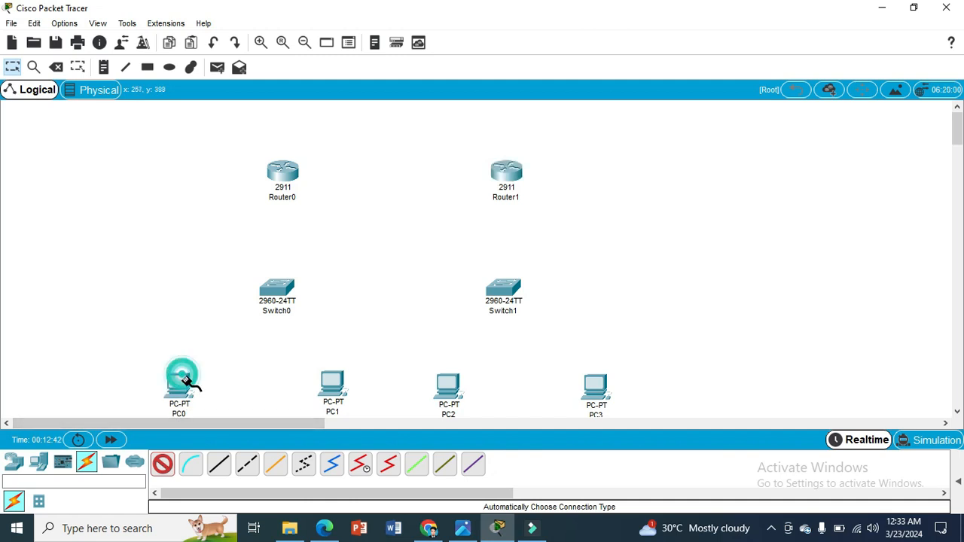
{"action": "left_click", "coordinate": [276, 293]}
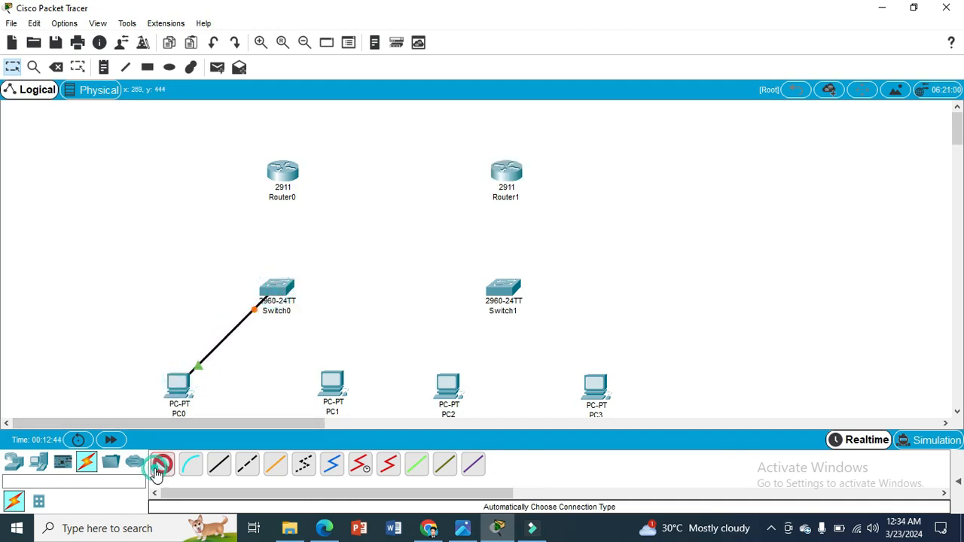
{"action": "left_click", "coordinate": [333, 385]}
{"action": "left_click", "coordinate": [284, 284]}
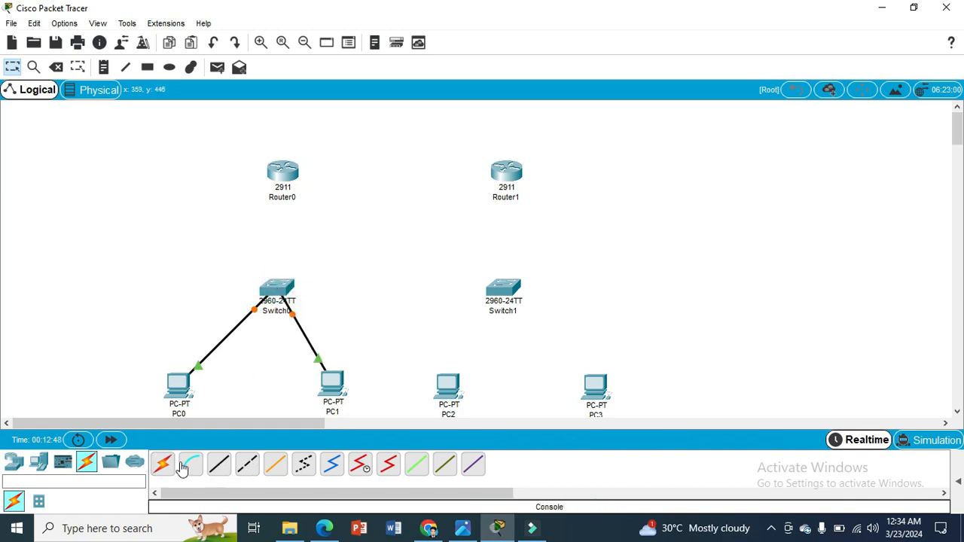
Connect PC2 and PC3 to Switch1 and link each switch to the router above it, using automatic connections
{"action": "left_click", "coordinate": [162, 464]}
{"action": "left_click", "coordinate": [447, 388]}
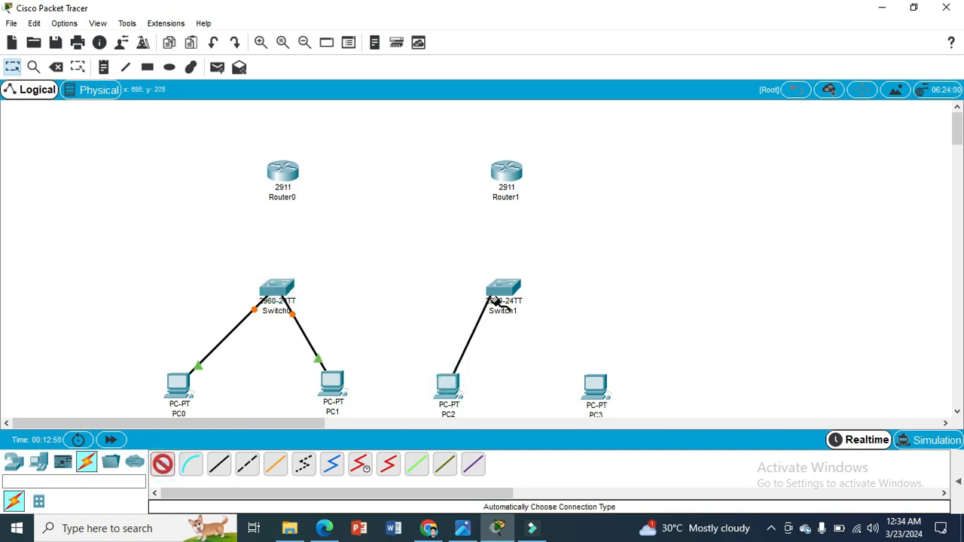
{"action": "left_click", "coordinate": [494, 300]}
{"action": "left_click", "coordinate": [161, 463]}
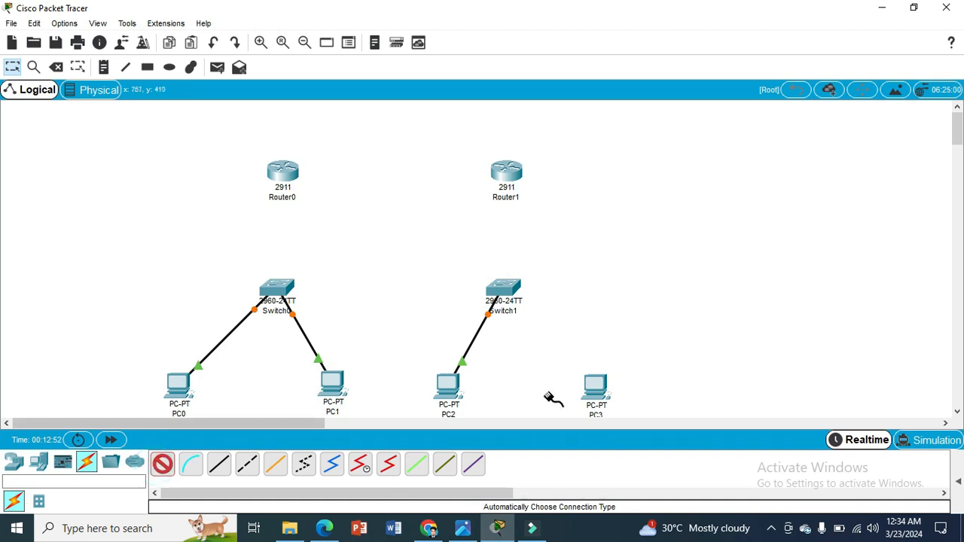
{"action": "left_click", "coordinate": [596, 388]}
{"action": "left_click", "coordinate": [504, 291]}
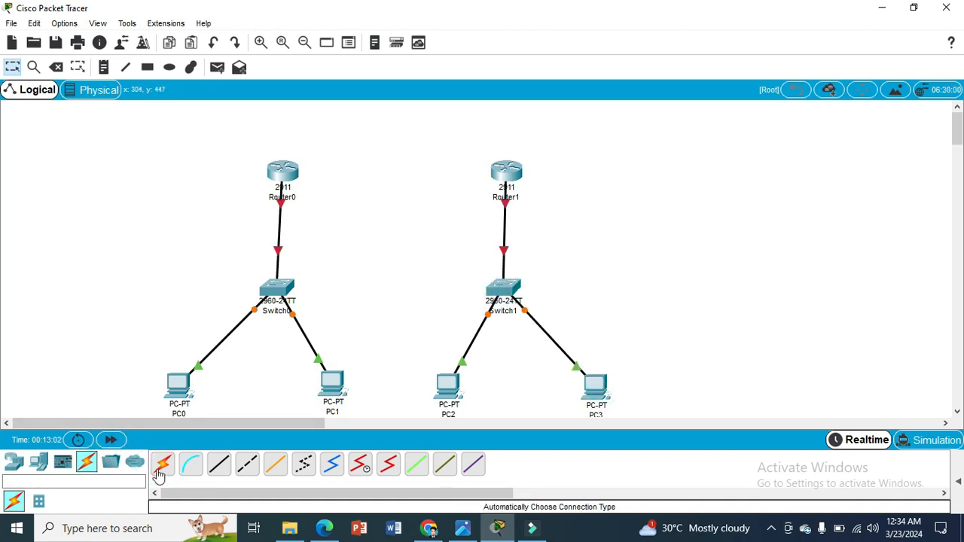
Connect Router0 to Router1 with an automatically chosen connection
{"action": "left_click", "coordinate": [161, 464]}
{"action": "left_click", "coordinate": [284, 173]}
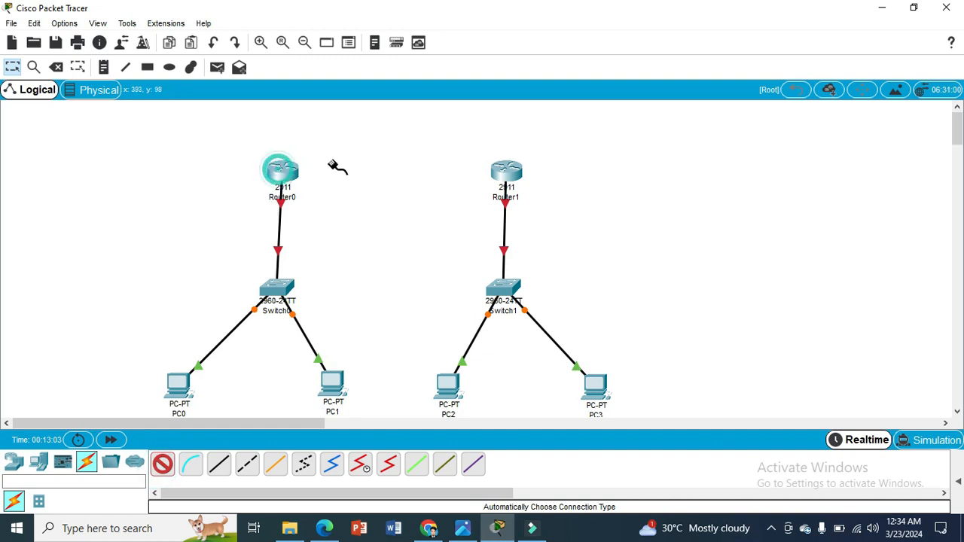
{"action": "left_click", "coordinate": [499, 171]}
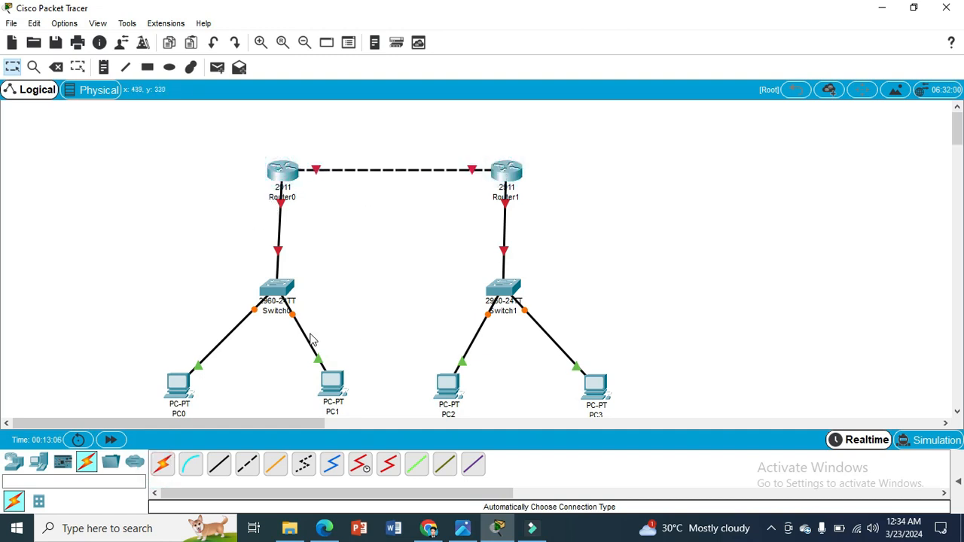
Reposition both switches and both routers slightly so that each router sits centred above its switch and PCs
{"action": "left_click_drag", "start_coordinate": [275, 296], "coordinate": [258, 289]}
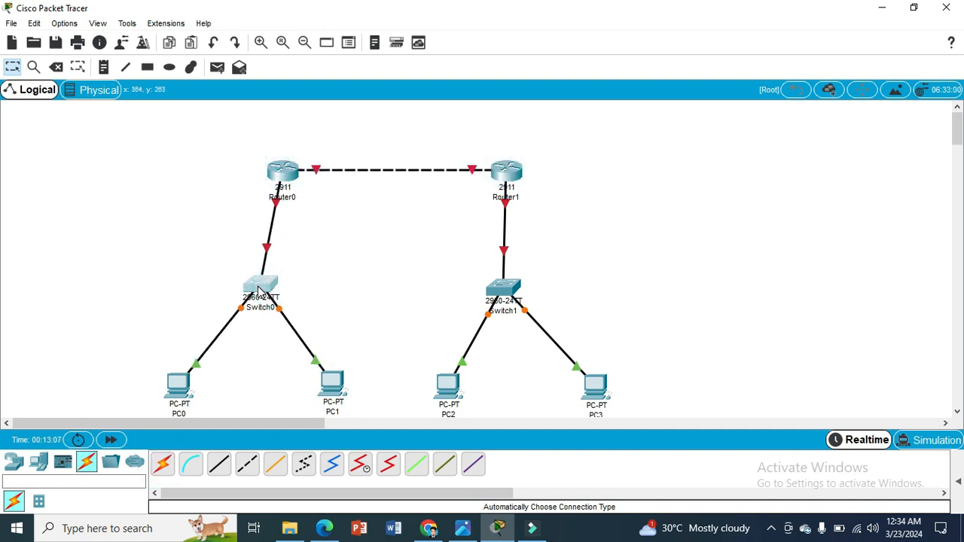
{"action": "left_click", "coordinate": [280, 176]}
{"action": "left_click_drag", "start_coordinate": [280, 178], "coordinate": [265, 179]}
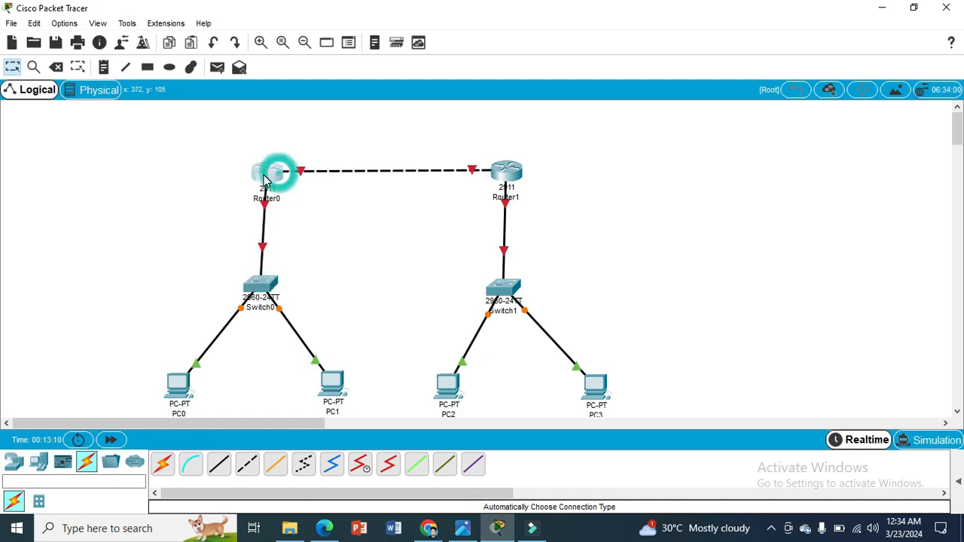
{"action": "left_click_drag", "start_coordinate": [492, 295], "coordinate": [516, 292]}
{"action": "left_click_drag", "start_coordinate": [509, 183], "coordinate": [520, 181]}
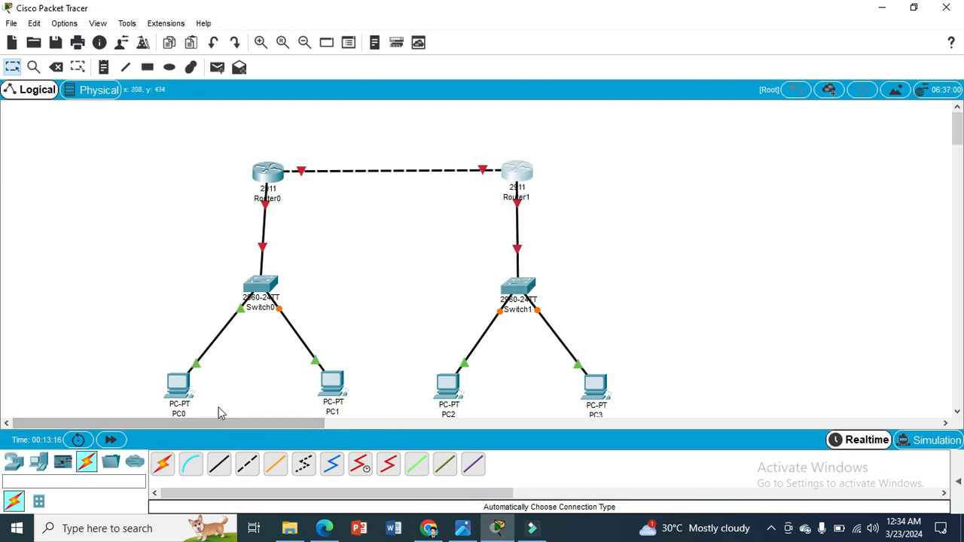
Rename the PC0 label to 192.168.1.2
{"action": "left_click_drag", "start_coordinate": [956, 130], "coordinate": [958, 144]}
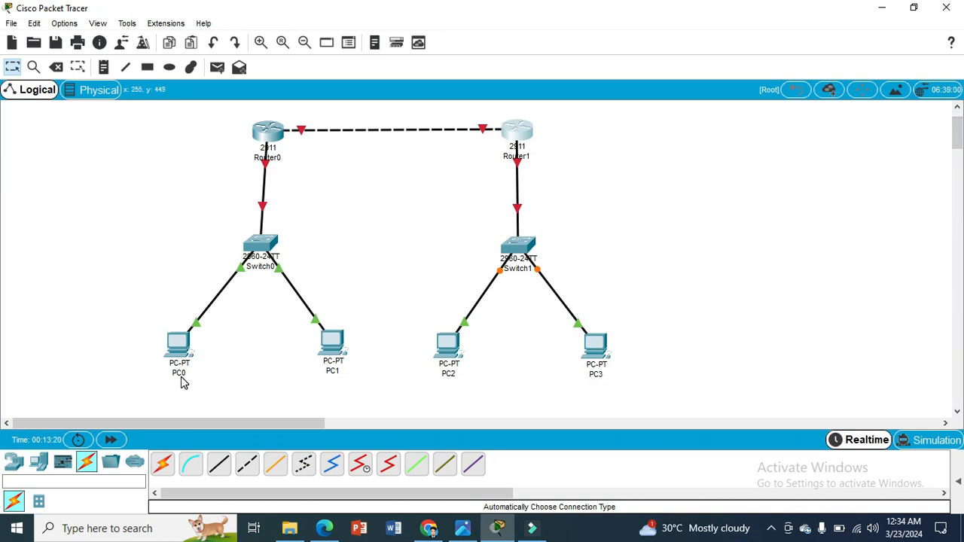
{"action": "left_click", "coordinate": [958, 109]}
{"action": "left_click_drag", "start_coordinate": [959, 122], "coordinate": [958, 125]}
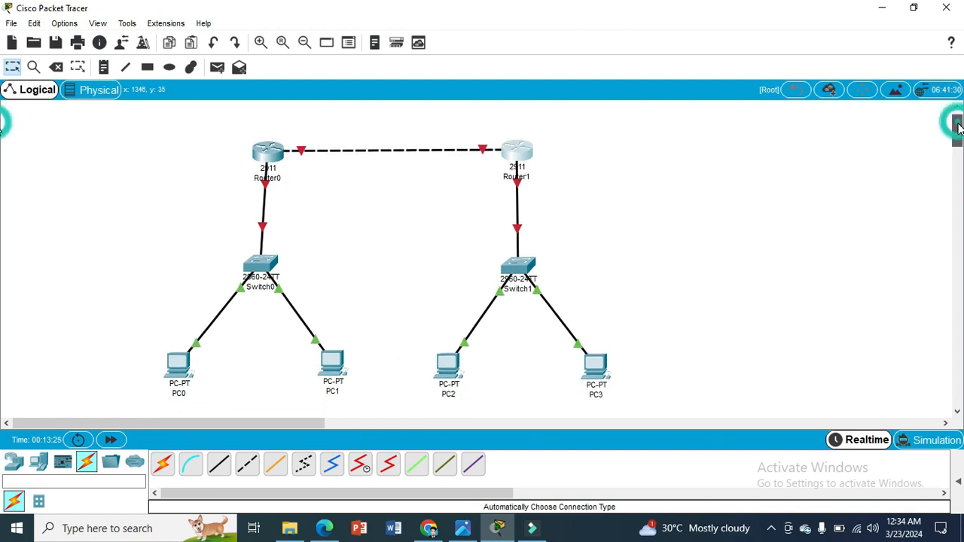
{"action": "left_click", "coordinate": [179, 395]}
{"action": "double_click", "coordinate": [179, 399]}
{"action": "type", "text": "18"}
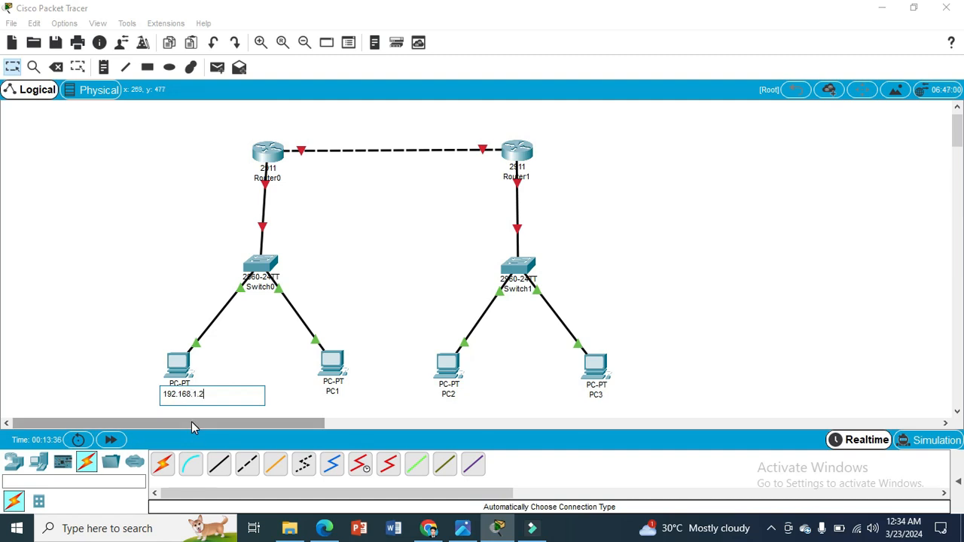
Copy the first PC's address label onto PC1 and change it to 192.168.1.3
{"action": "key", "text": "ctrl+a"}
{"action": "key", "text": "ctrl+c"}
{"action": "left_click", "coordinate": [331, 391]}
{"action": "key", "text": "ctrl+a"}
{"action": "key", "text": "ctrl+v"}
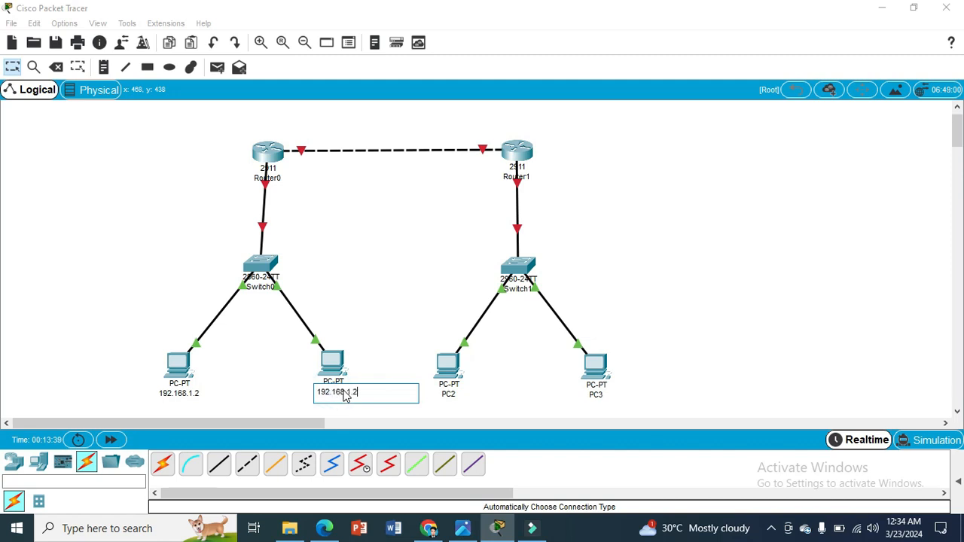
{"action": "key", "text": "BackSpace"}
{"action": "type", "text": "3"}
{"action": "left_click", "coordinate": [200, 173]}
Add a text note reading 192.168.1.1 beside Router0 and shift it left, clear of the port label on the switch link
{"action": "left_click", "coordinate": [103, 67]}
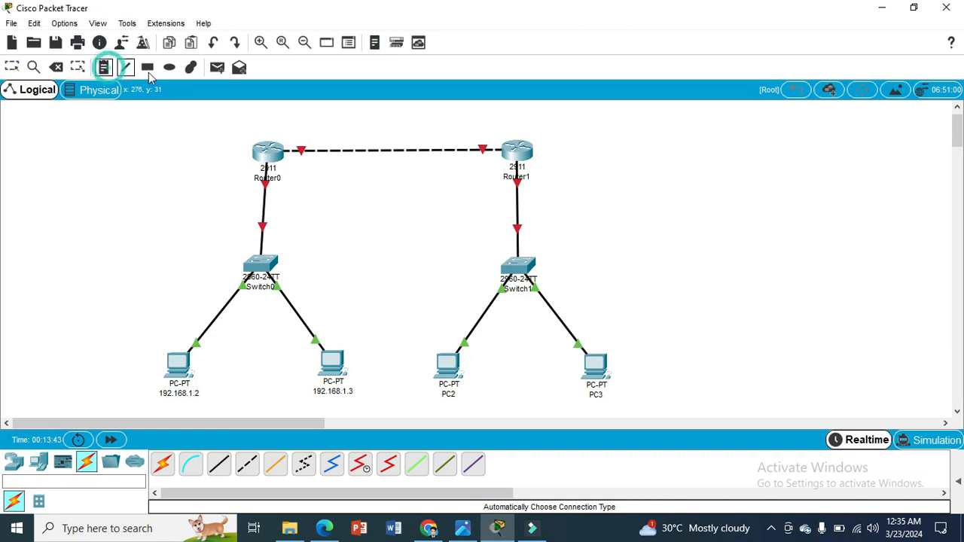
{"action": "left_click", "coordinate": [175, 171]}
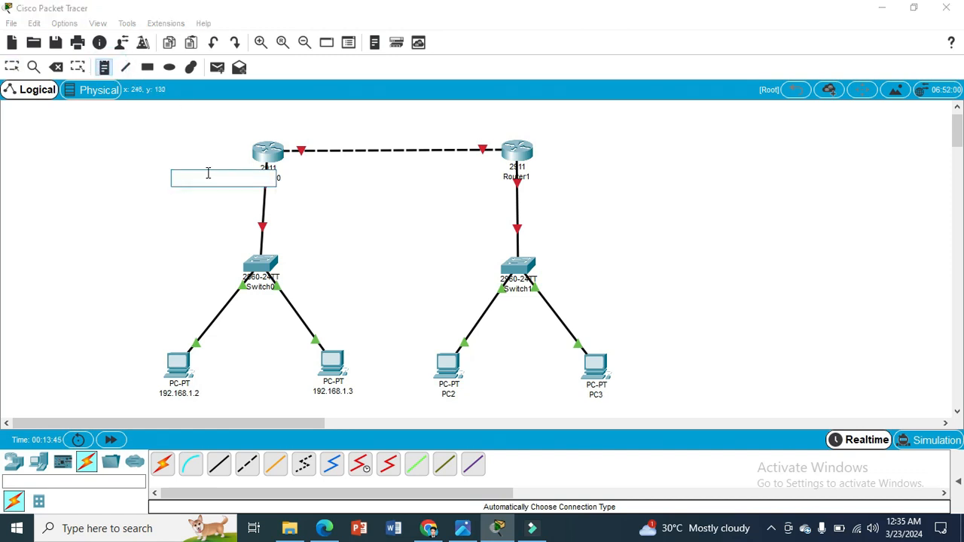
{"action": "key", "text": "ctrl+v"}
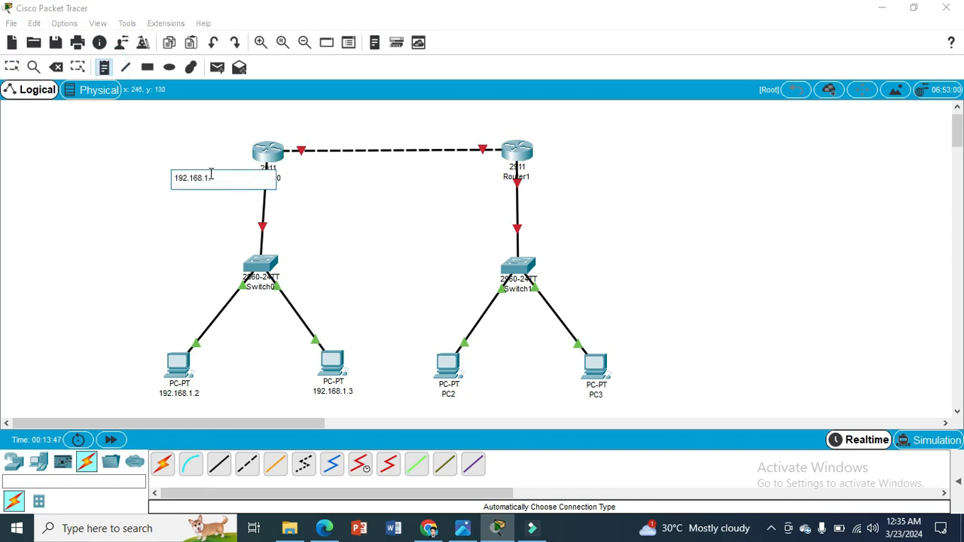
{"action": "left_click", "coordinate": [546, 180]}
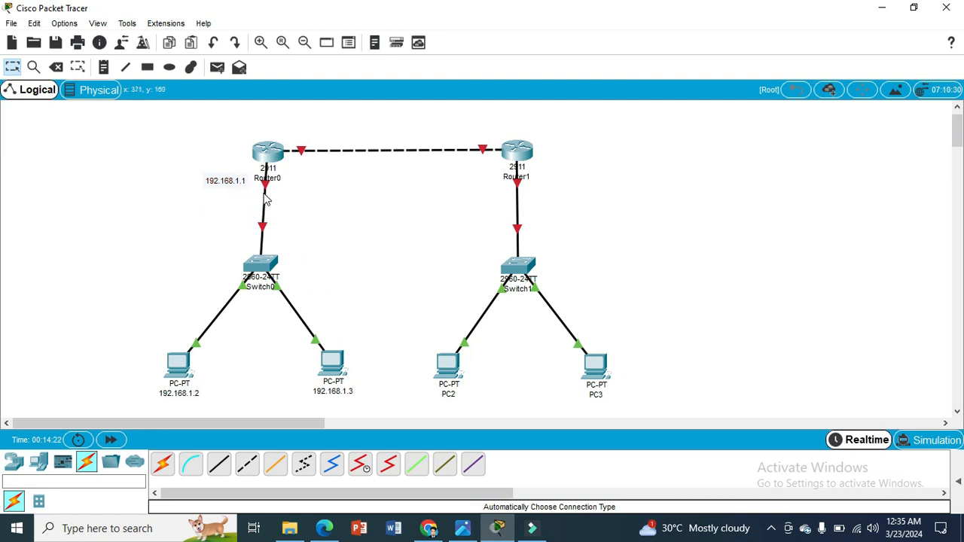
{"action": "mouse_move", "coordinate": [265, 199]}
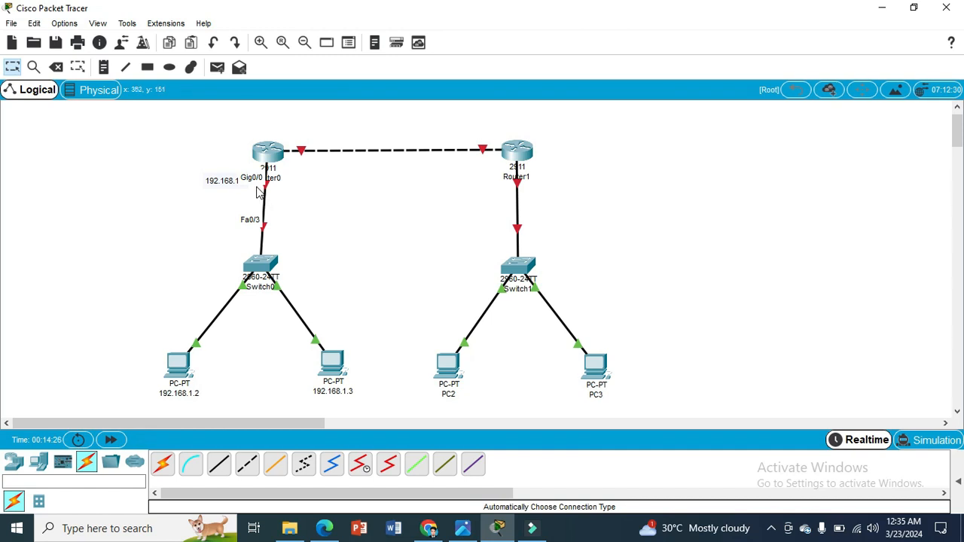
{"action": "left_click", "coordinate": [304, 201]}
{"action": "type", "text": ".1"}
{"action": "left_click", "coordinate": [216, 187]}
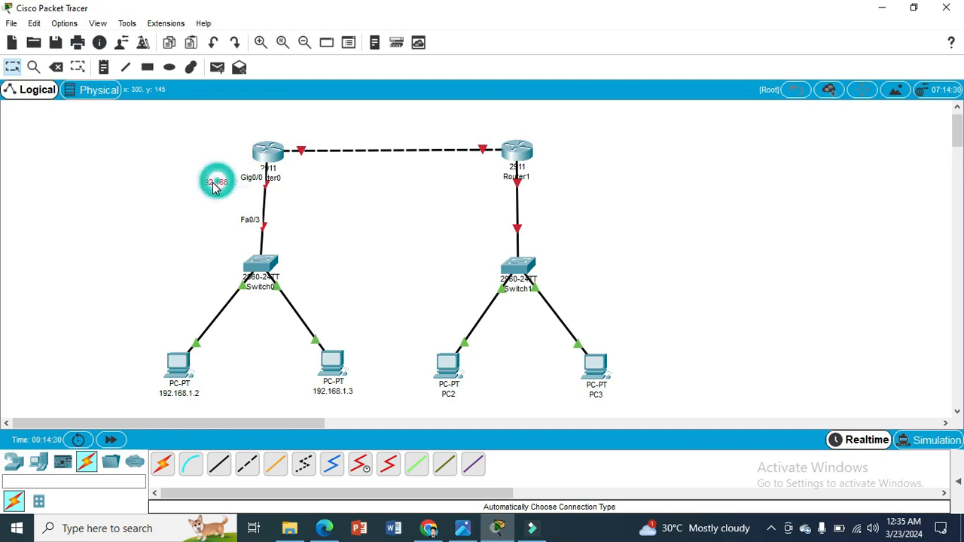
{"action": "left_click", "coordinate": [213, 196]}
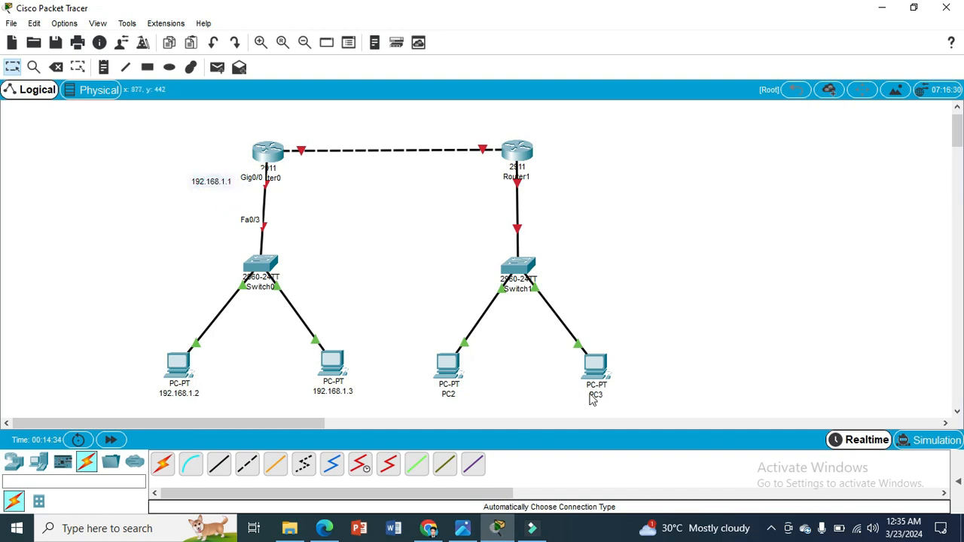
Rename the PC2 label to 192.168.2.2 and the PC3 label to 192.168.2.3
{"action": "left_click", "coordinate": [443, 395]}
{"action": "double_click", "coordinate": [444, 399]}
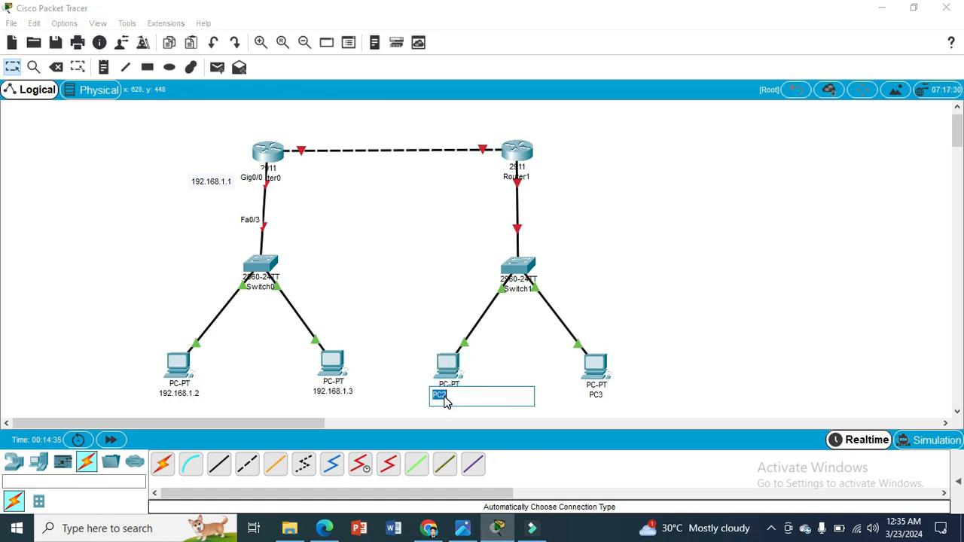
{"action": "type", "text": "192.168.2.2"}
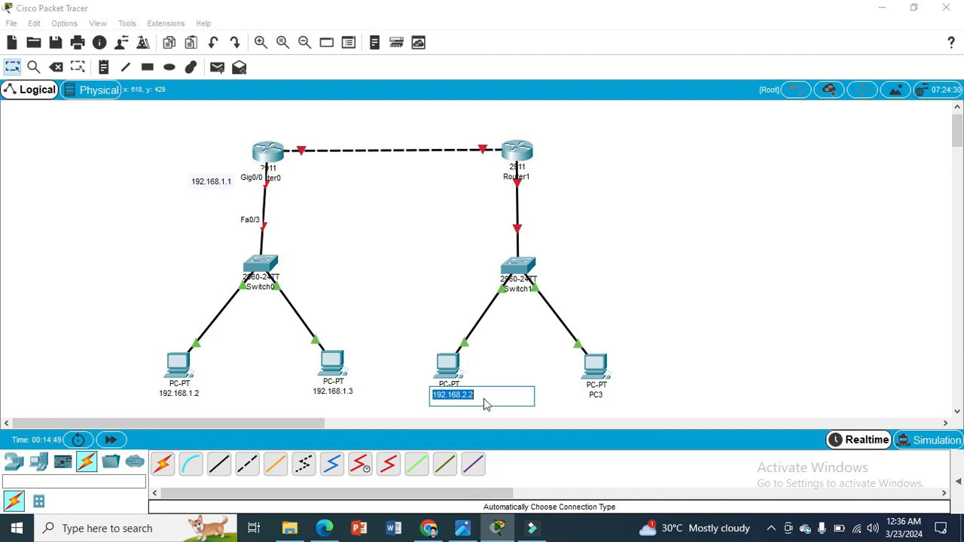
{"action": "left_click", "coordinate": [595, 397]}
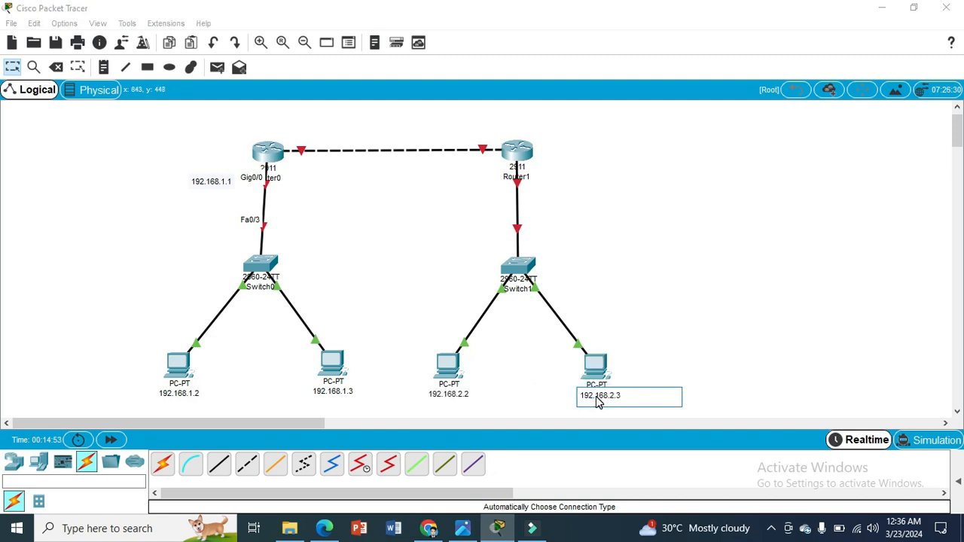
{"action": "left_click", "coordinate": [536, 188]}
Add a text note reading 192.168.2.1 beside Router1 and nudge it up level with the router's name
{"action": "left_click", "coordinate": [102, 67]}
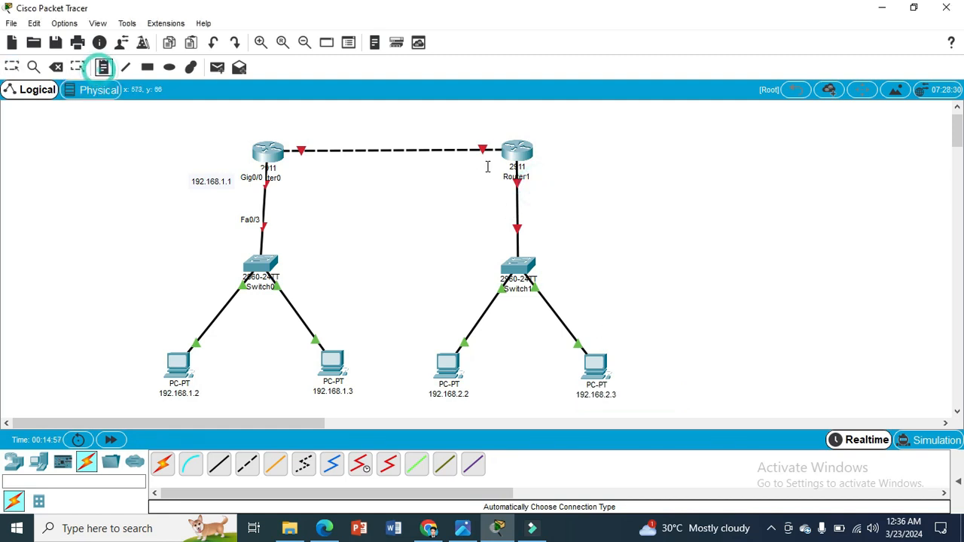
{"action": "left_click", "coordinate": [542, 179]}
{"action": "type", "text": "192.168.2.2"}
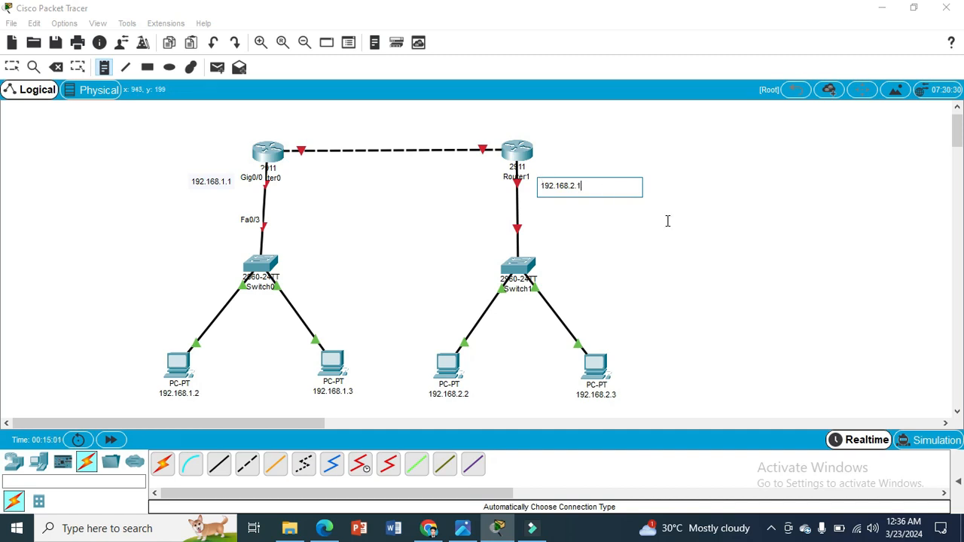
{"action": "key", "text": "Escape"}
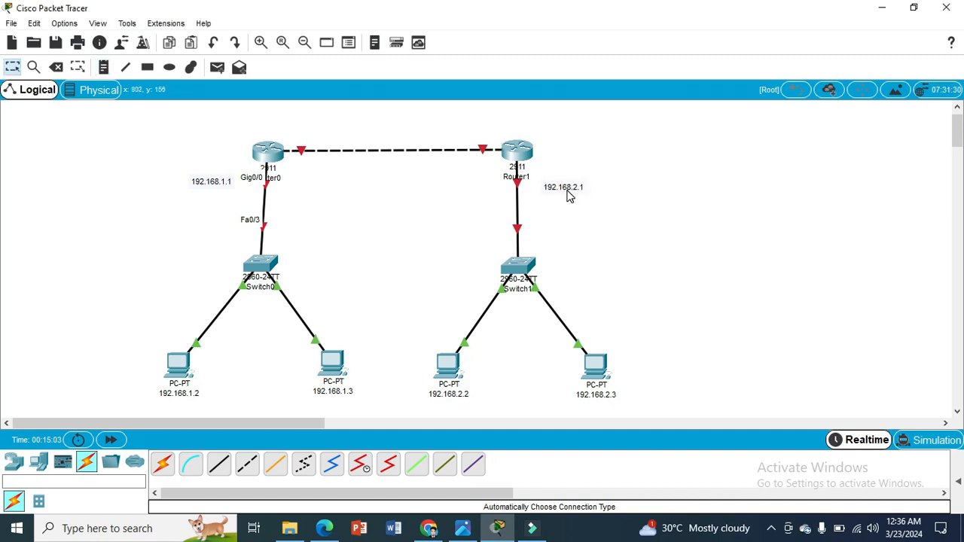
{"action": "left_click_drag", "start_coordinate": [568, 195], "coordinate": [564, 185]}
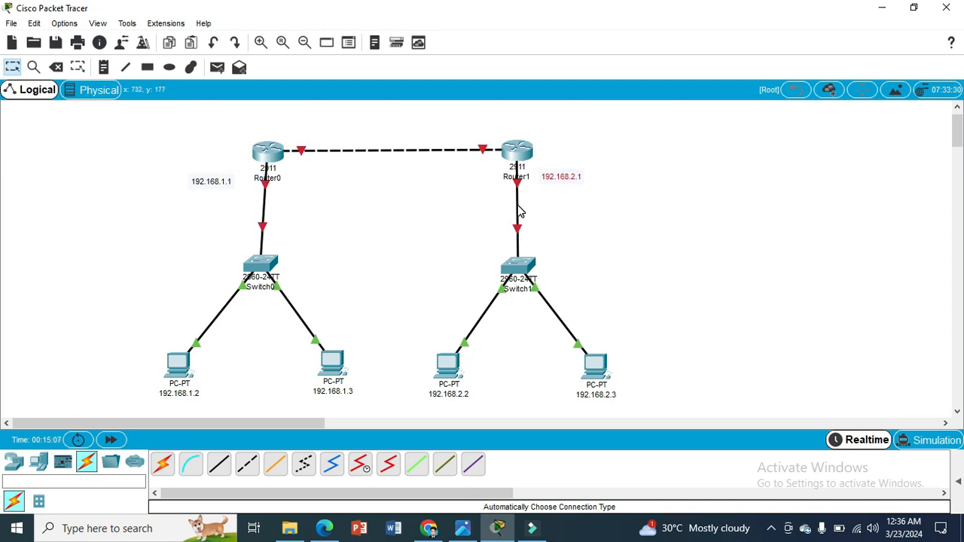
Add a text note reading 192.168.3.1 above Router0's end of the router-to-router link
{"action": "mouse_move", "coordinate": [520, 212]}
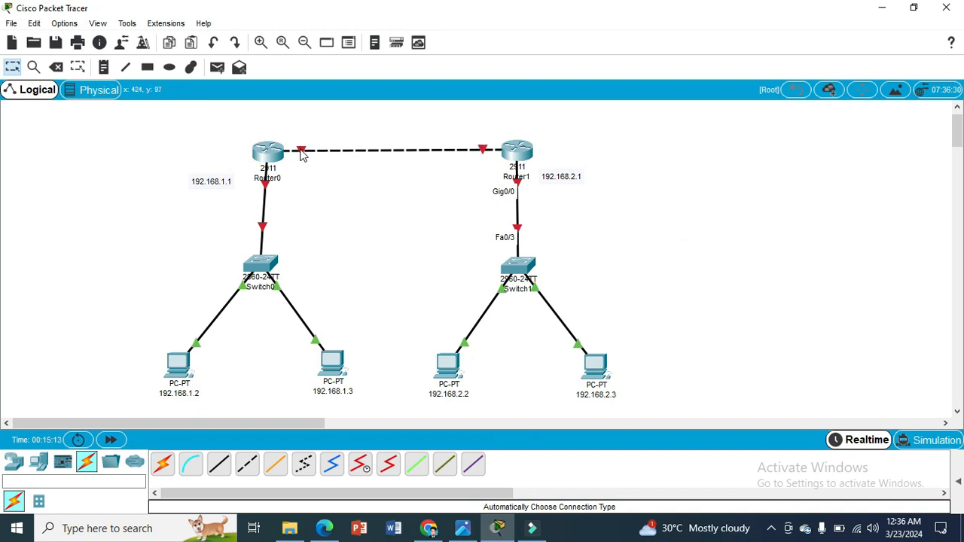
{"action": "mouse_move", "coordinate": [302, 154]}
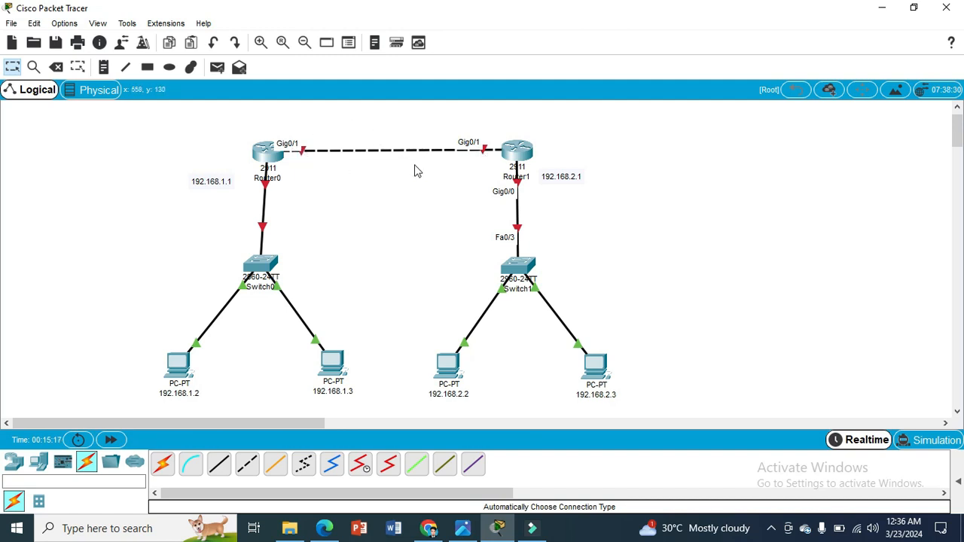
{"action": "left_click", "coordinate": [103, 67]}
{"action": "left_click", "coordinate": [289, 127]}
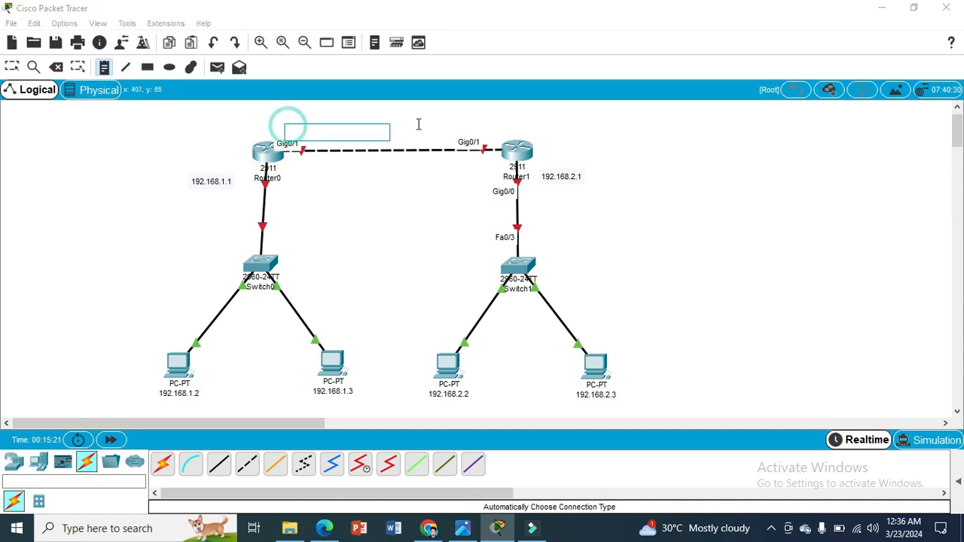
{"action": "type", "text": "192.168.2.2"}
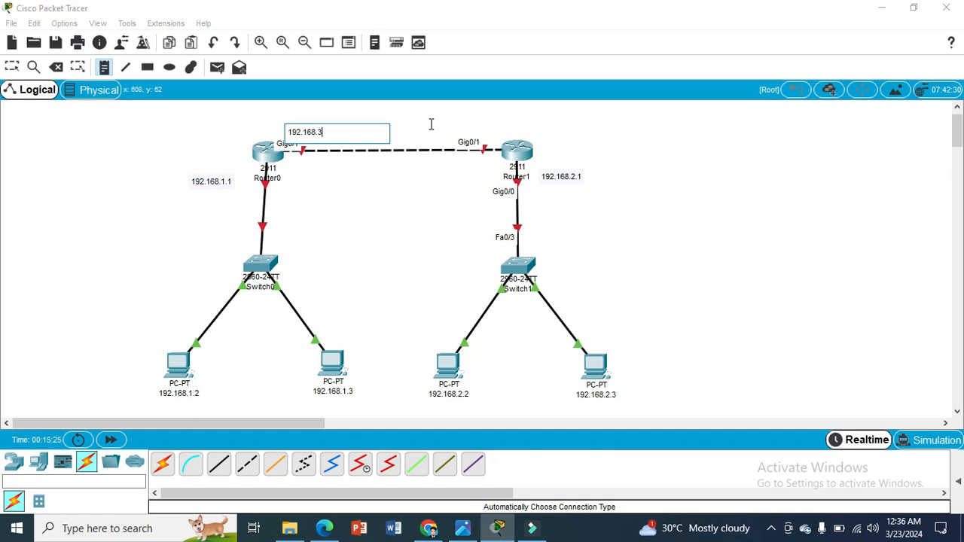
Copy the link address note's text into a new note above Router1's end of the link and change it to 192.168.3.2
{"action": "key", "text": "ctrl+a"}
{"action": "key", "text": "ctrl+c"}
{"action": "left_click", "coordinate": [470, 125]}
{"action": "key", "text": "ctrl+v"}
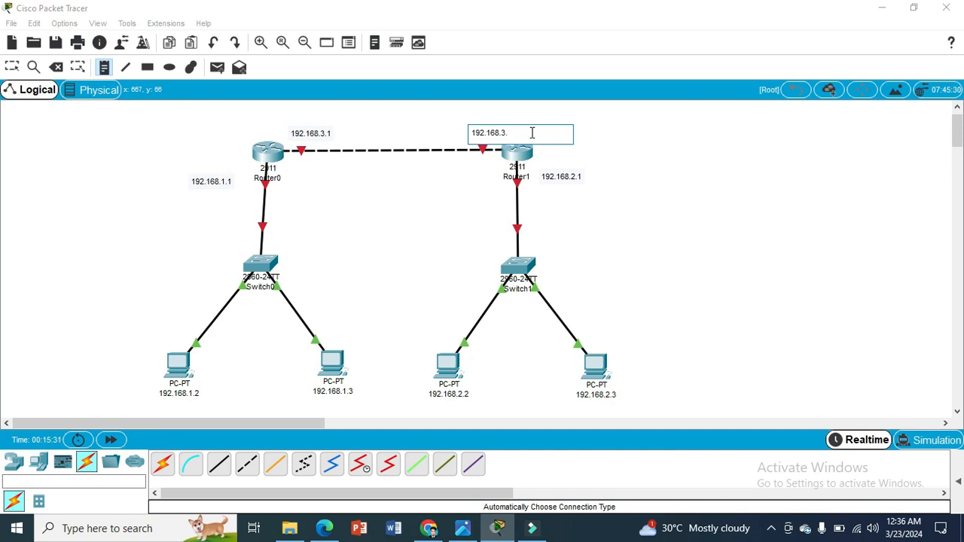
{"action": "key", "text": "Escape"}
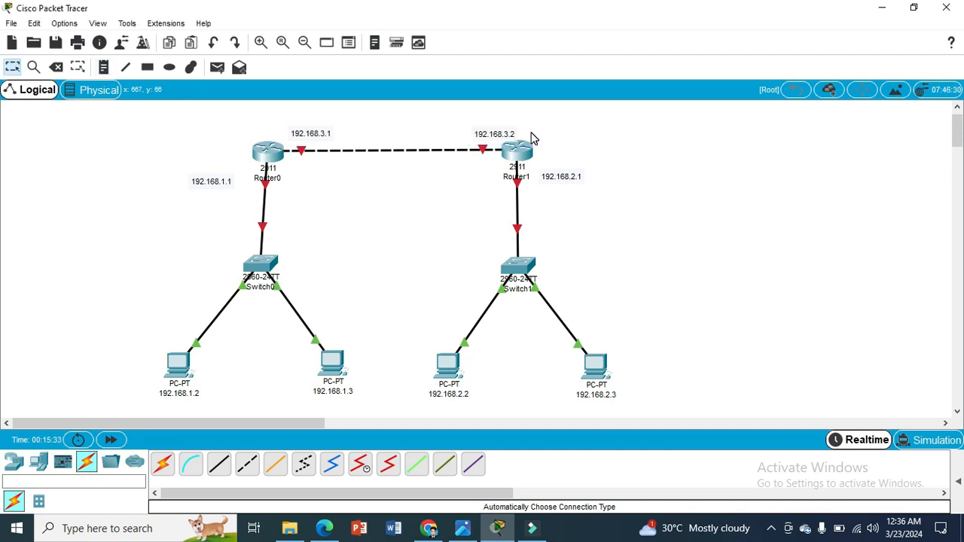
Move the 192.168.3.2 and 192.168.3.1 notes slightly up and left so they sit clear above the router link
{"action": "left_click_drag", "start_coordinate": [489, 134], "coordinate": [470, 130]}
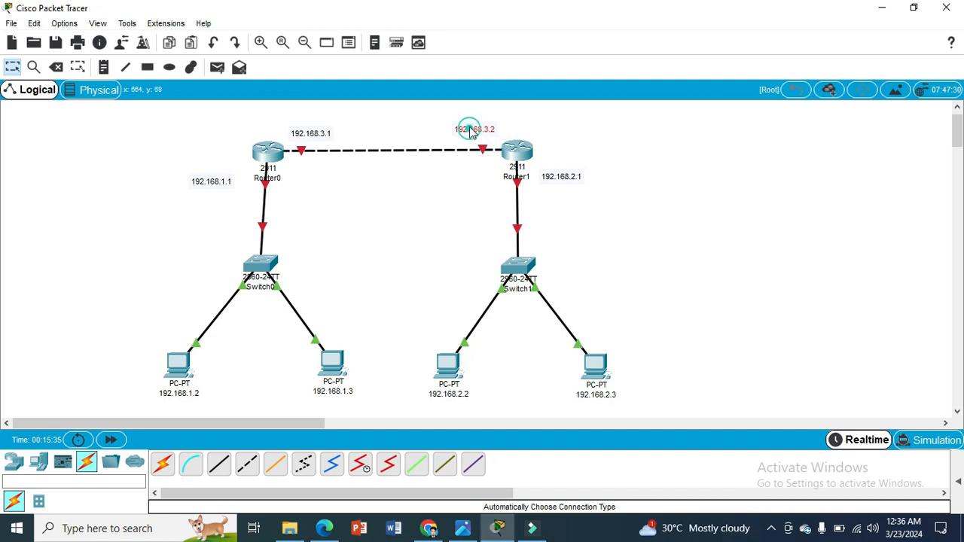
{"action": "left_click_drag", "start_coordinate": [324, 136], "coordinate": [320, 132]}
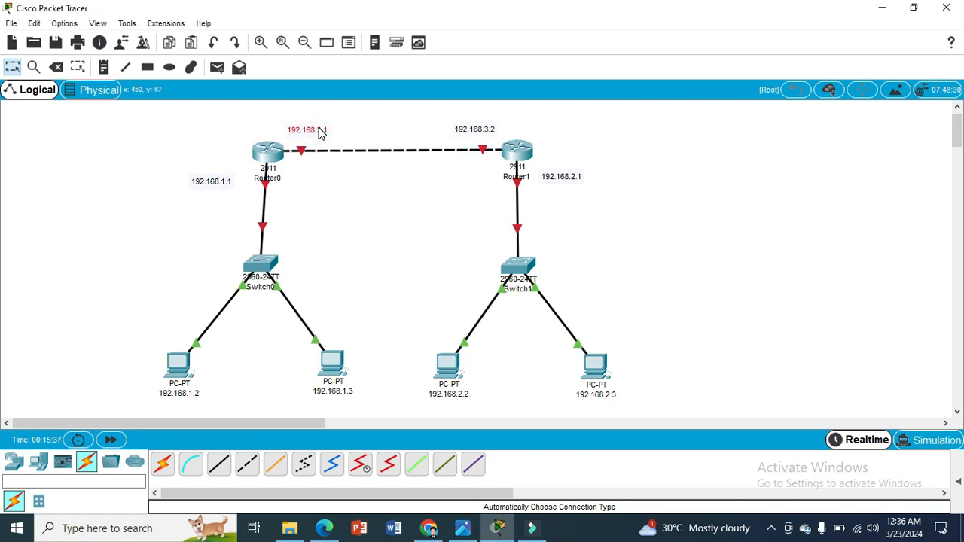
{"action": "left_click", "coordinate": [775, 203]}
Open the IP configuration of the PC labelled 192.168.1.2 and set its static IP address to 192.168.1.2
{"action": "left_click", "coordinate": [181, 367]}
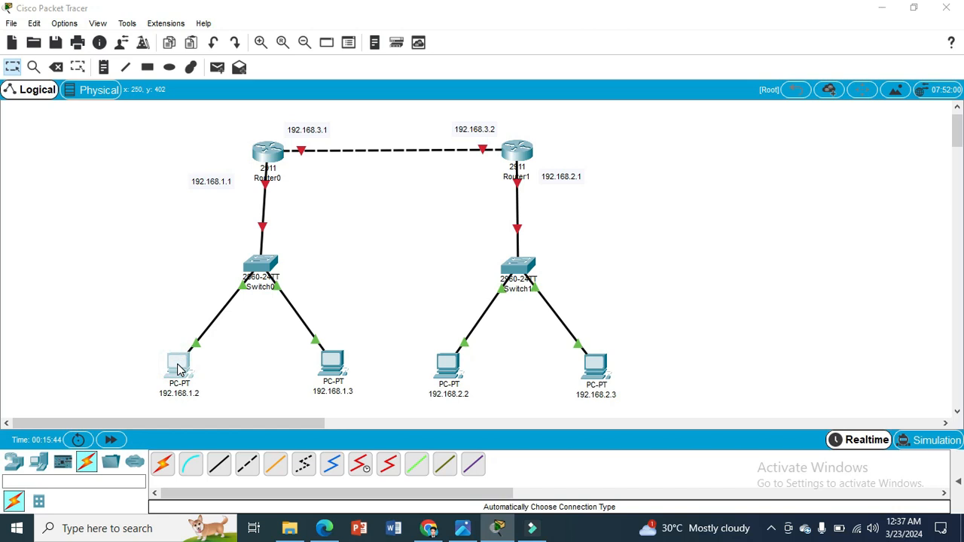
{"action": "left_click", "coordinate": [399, 94]}
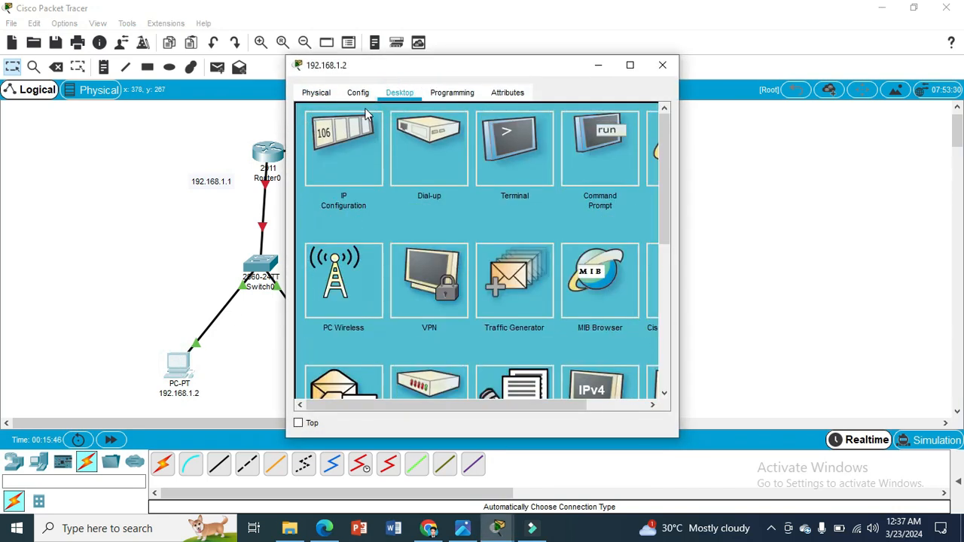
{"action": "left_click", "coordinate": [364, 144]}
{"action": "left_click_drag", "start_coordinate": [460, 71], "coordinate": [516, 71]}
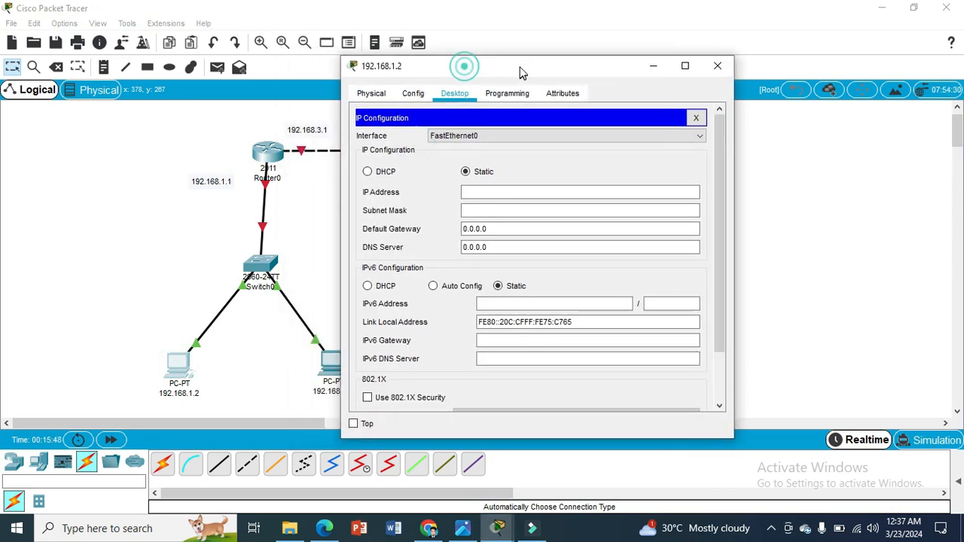
{"action": "left_click", "coordinate": [492, 191]}
{"action": "type", "text": "192.168.1"}
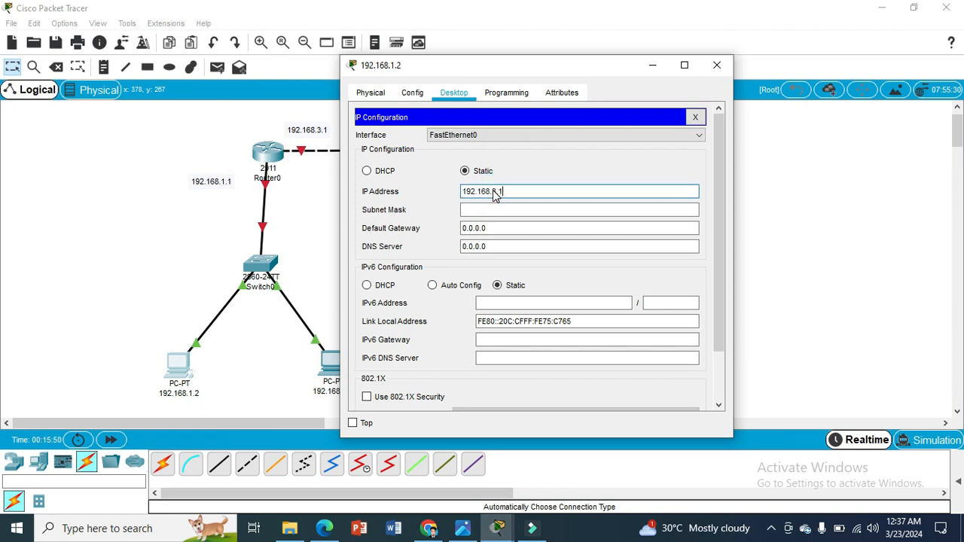
{"action": "type", "text": ".11.2"}
Fill in subnet mask 255.255.255.0 and default gateway 0192.168.1.1 for this PC, and close its window
{"action": "left_click", "coordinate": [531, 210]}
{"action": "left_click", "coordinate": [511, 230]}
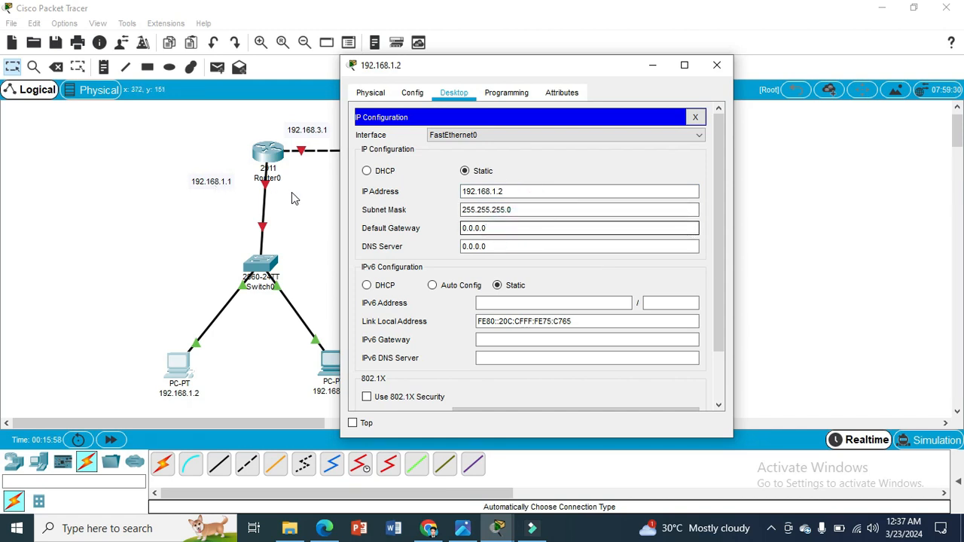
{"action": "type", "text": "192.168.3.1"}
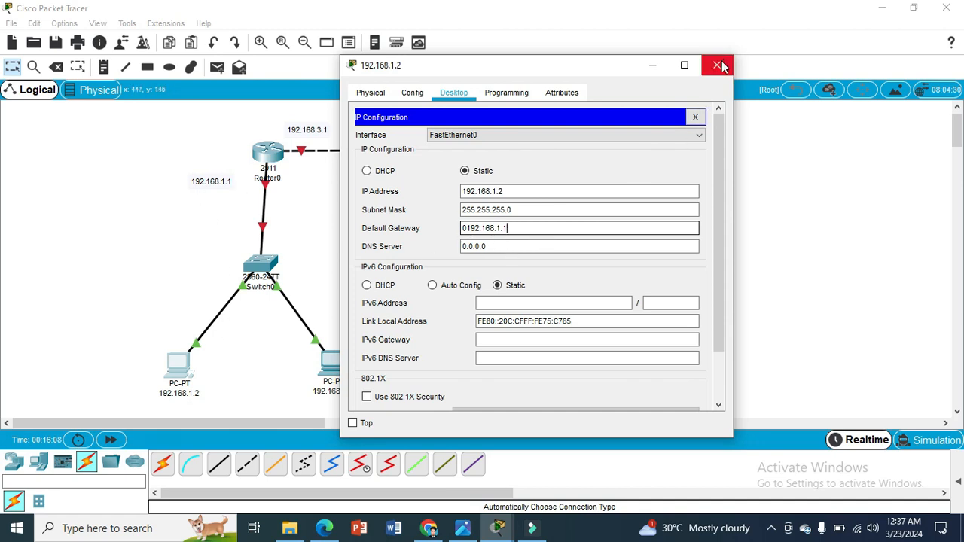
{"action": "left_click", "coordinate": [696, 117]}
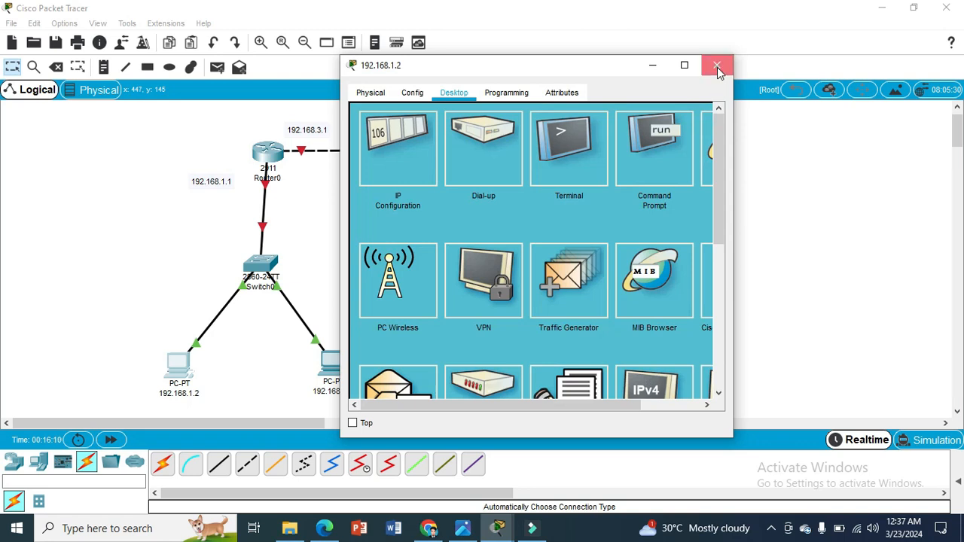
{"action": "left_click", "coordinate": [717, 67]}
Open the IP configuration of the PC labelled 192.168.1.3 and set its static IP address to 192.168.1.3
{"action": "left_click", "coordinate": [331, 367]}
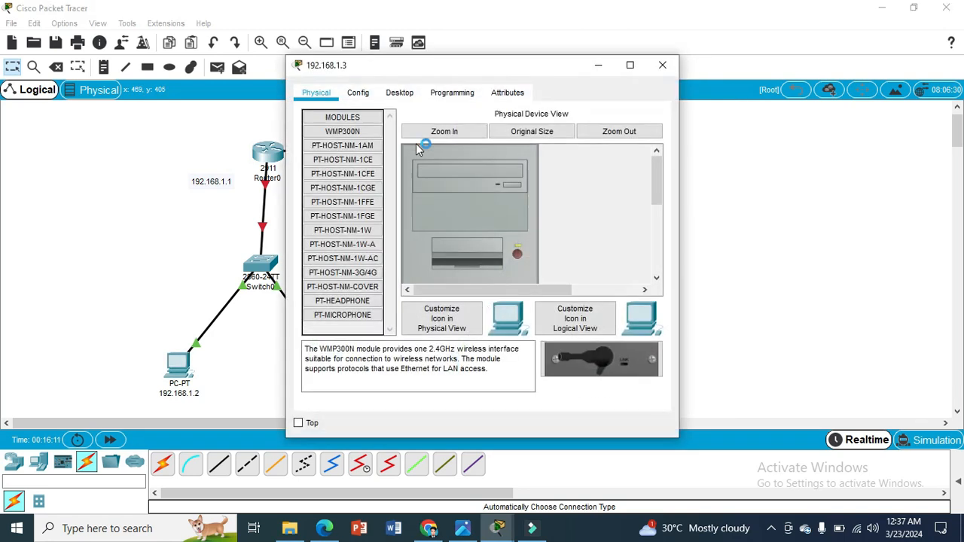
{"action": "left_click_drag", "start_coordinate": [387, 70], "coordinate": [474, 79]}
{"action": "left_click", "coordinate": [478, 97]}
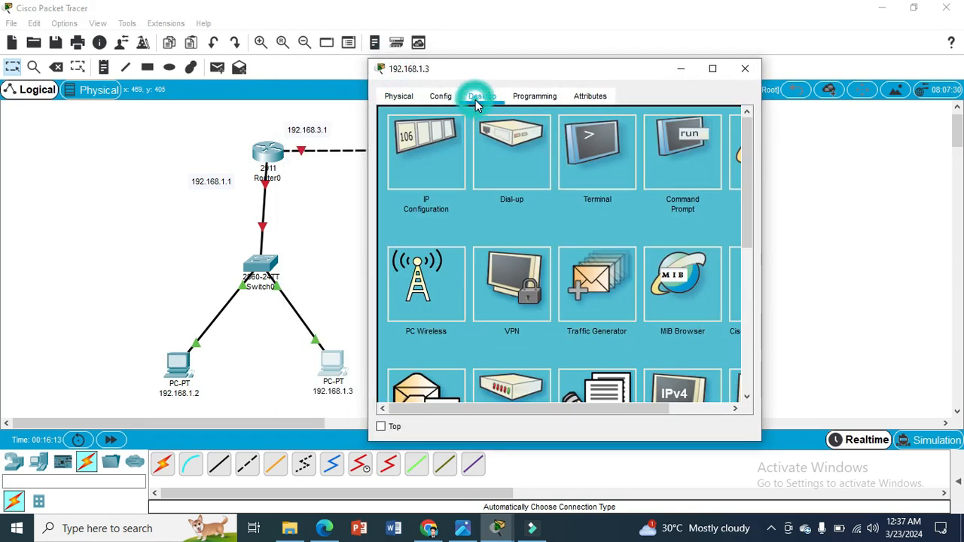
{"action": "left_click", "coordinate": [457, 152]}
{"action": "left_click", "coordinate": [532, 197]}
{"action": "type", "text": "192.168."}
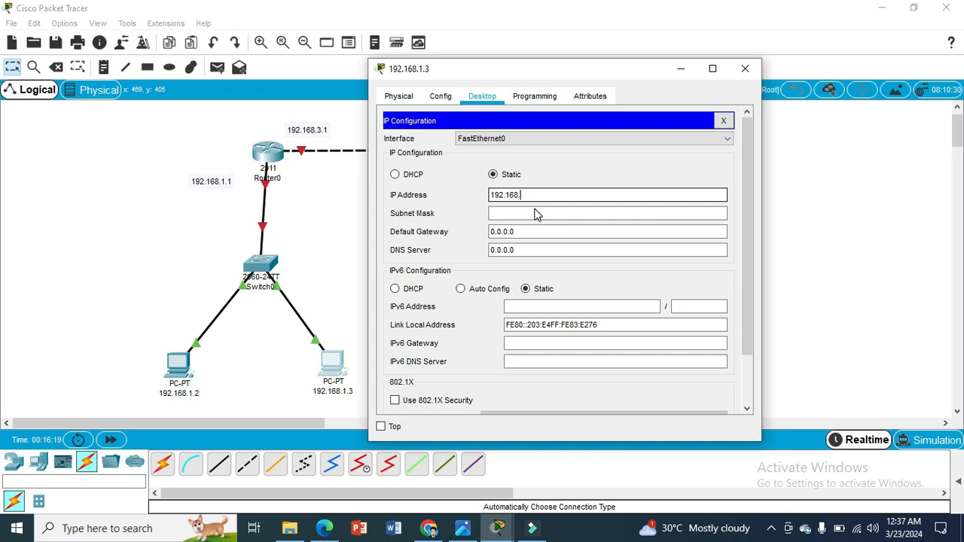
{"action": "type", "text": "3.11.3"}
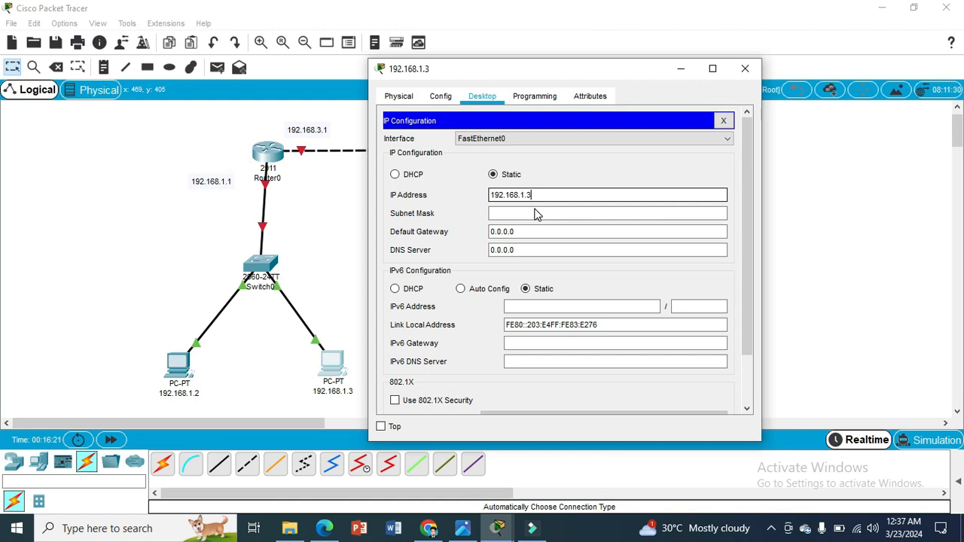
Fill in subnet mask 255.255.255.0 and default gateway 192.168.1.1 for this PC, and close its IP configuration
{"action": "left_click", "coordinate": [537, 213]}
{"action": "left_click", "coordinate": [537, 233]}
{"action": "double_click", "coordinate": [537, 236]}
{"action": "type", "text": "192.168.3.1"}
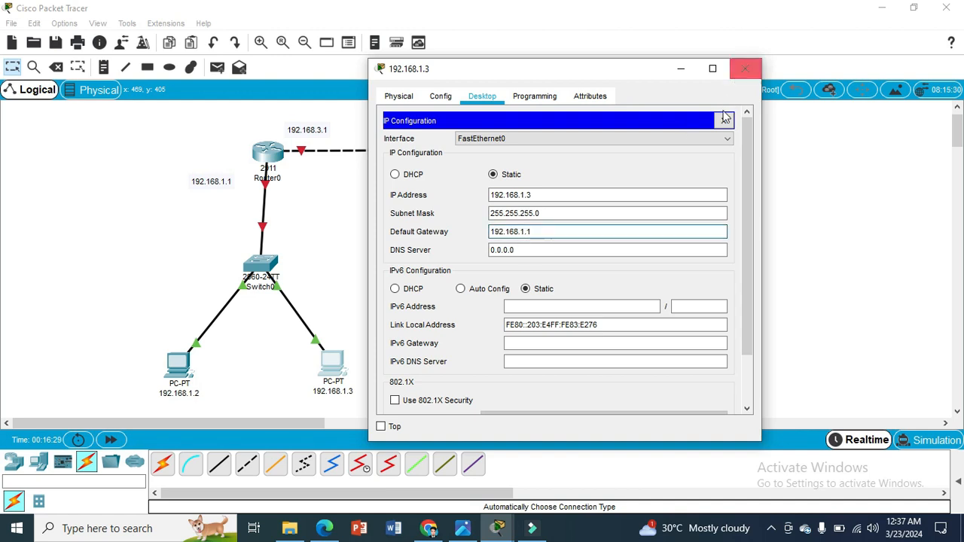
{"action": "left_click", "coordinate": [723, 122]}
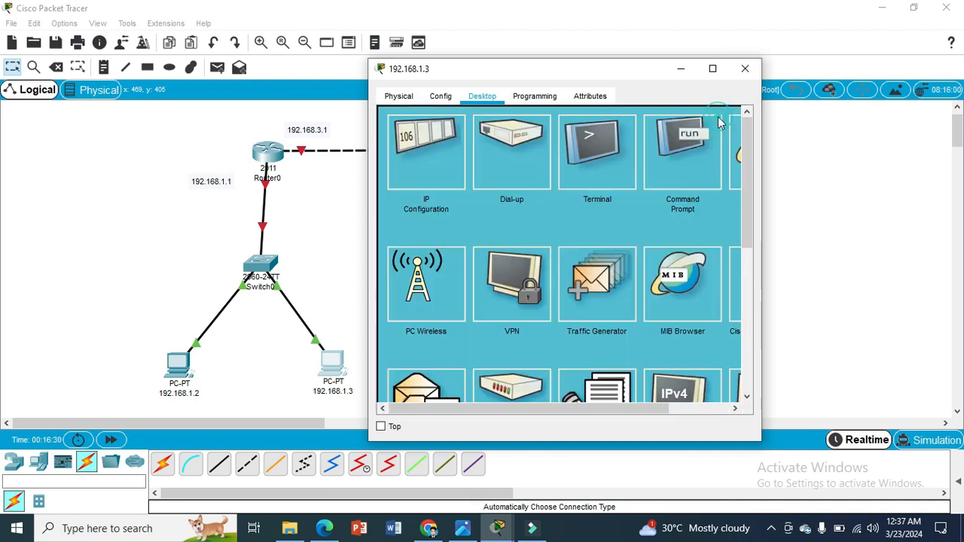
Open the IP configuration of the PC labelled 192.168.2.2 and set its static IP address to 192.168.2.2
{"action": "left_click", "coordinate": [747, 69]}
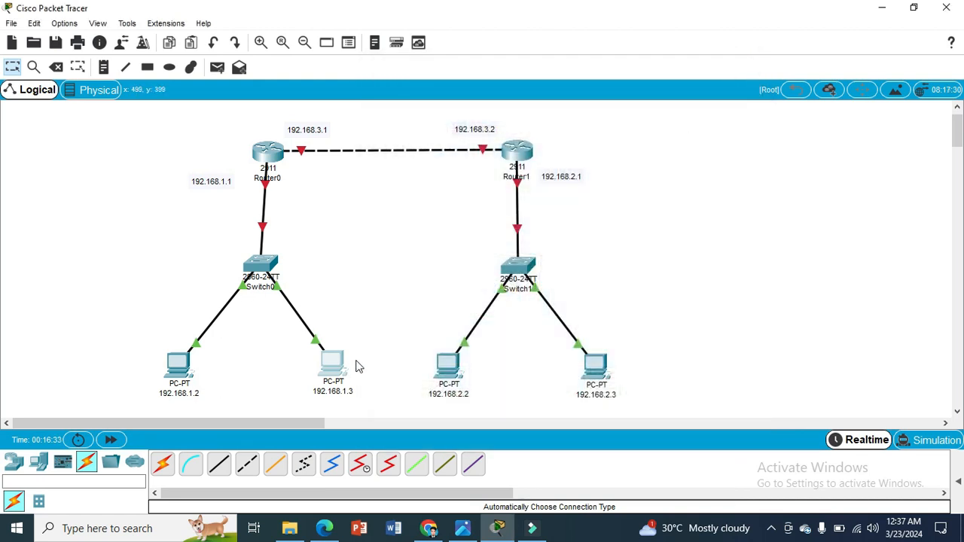
{"action": "left_click", "coordinate": [449, 369]}
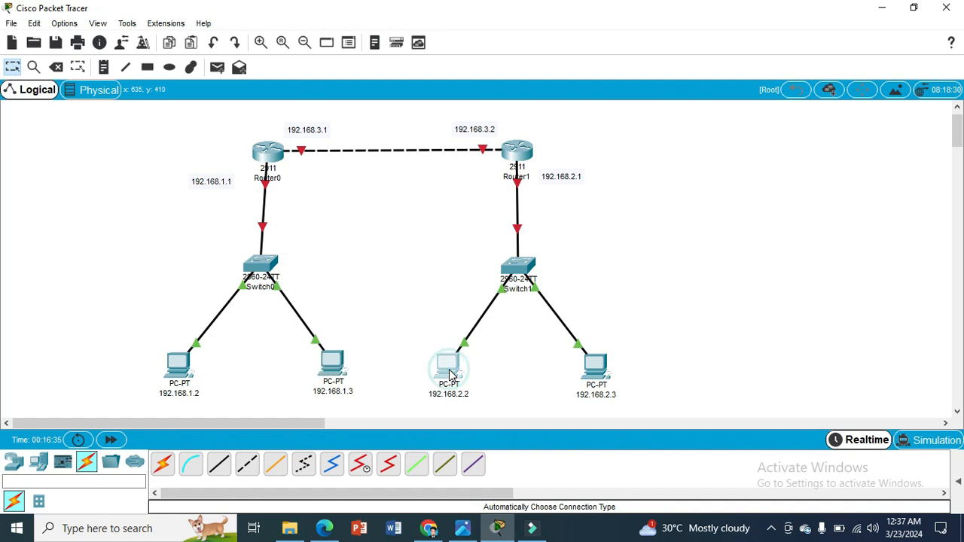
{"action": "left_click_drag", "start_coordinate": [453, 70], "coordinate": [725, 77]}
{"action": "left_click", "coordinate": [669, 98]}
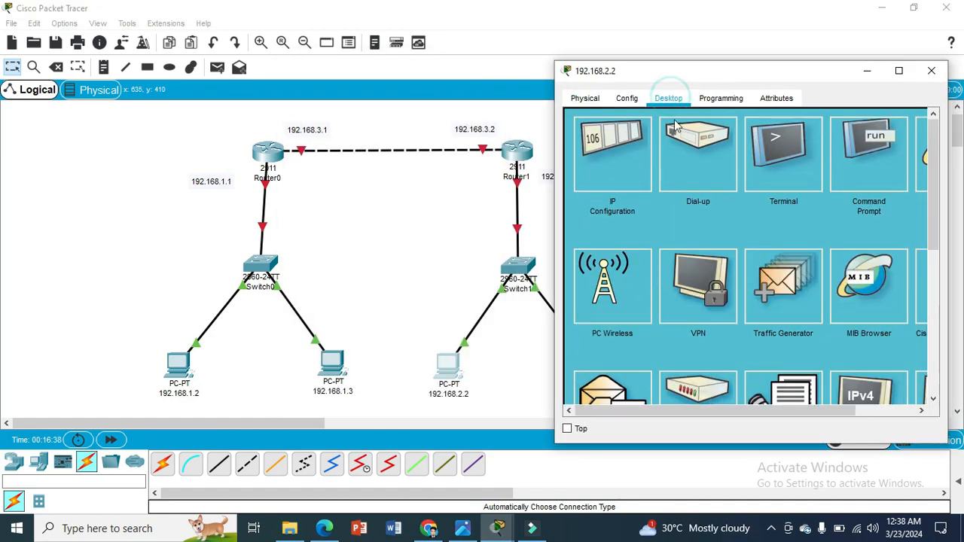
{"action": "left_click", "coordinate": [613, 143]}
{"action": "left_click", "coordinate": [694, 198]}
{"action": "type", "text": "192.168.3.1"}
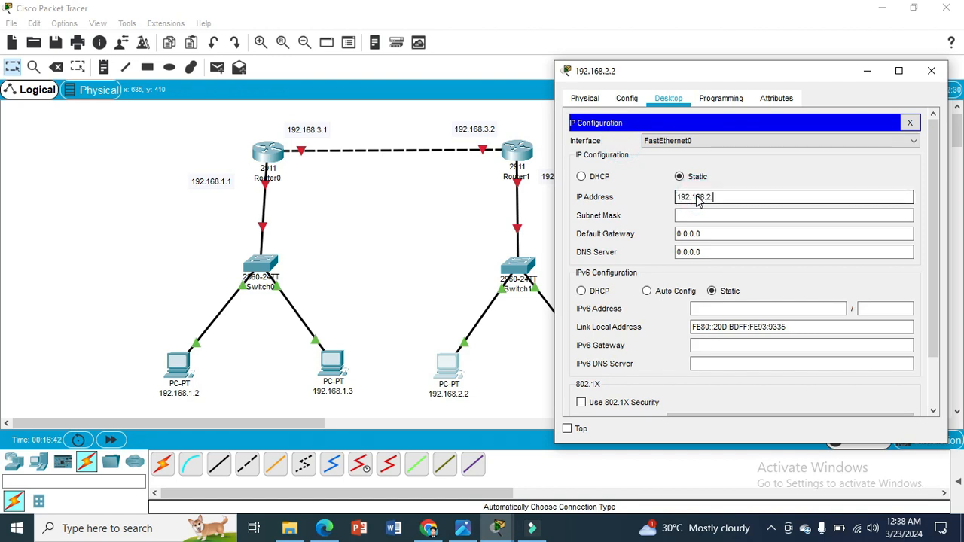
{"action": "type", "text": "2"}
Fill in subnet mask 255.255.255.0 and default gateway 192.168.2.1 for this PC, and close its window
{"action": "left_click", "coordinate": [742, 216]}
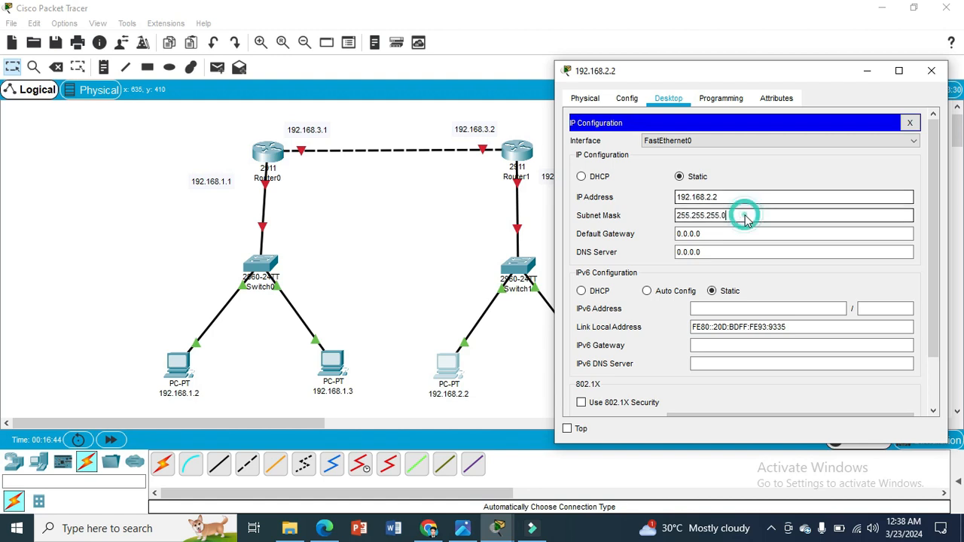
{"action": "triple_click", "coordinate": [715, 235]}
{"action": "left_click_drag", "start_coordinate": [657, 71], "coordinate": [712, 75]}
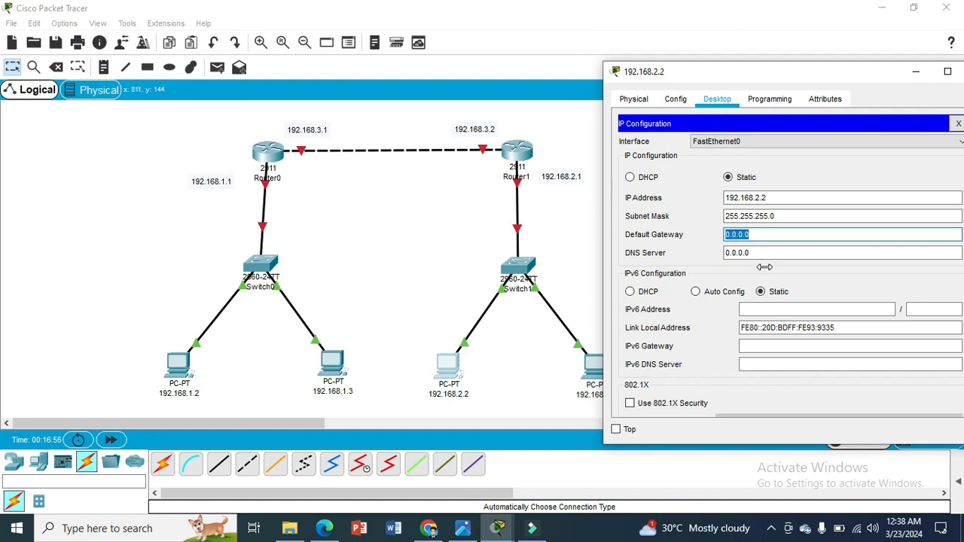
{"action": "type", "text": "192.168.3.12.1"}
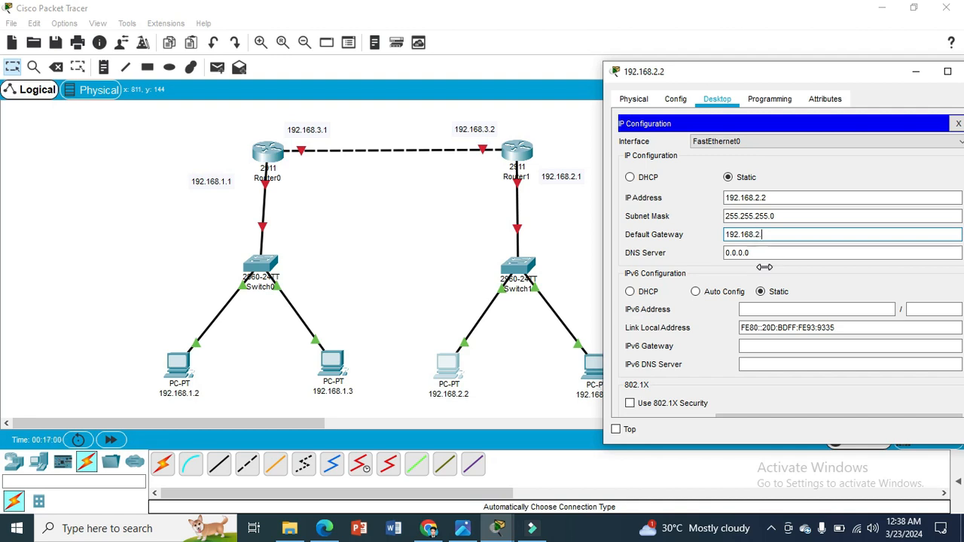
{"action": "left_click_drag", "start_coordinate": [836, 75], "coordinate": [744, 66]}
{"action": "left_click", "coordinate": [866, 115]}
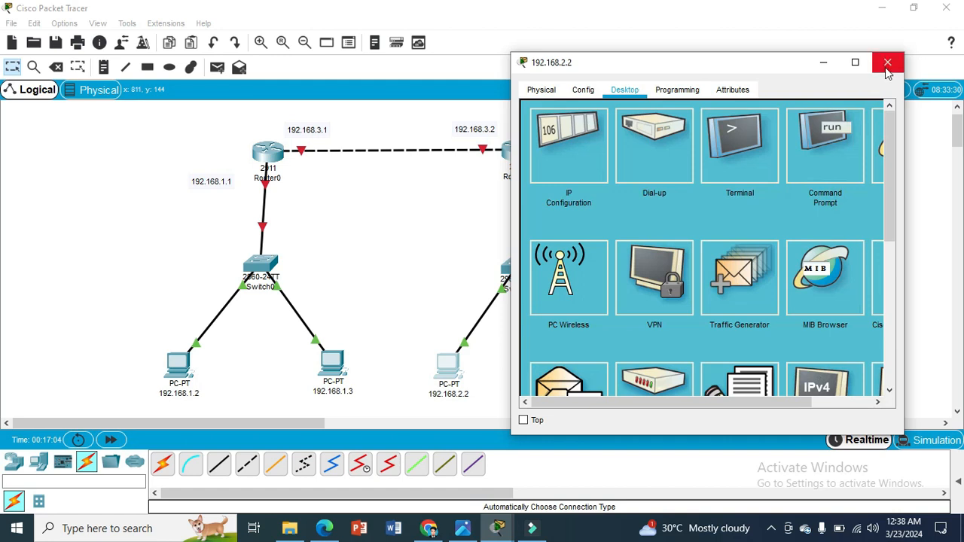
{"action": "left_click", "coordinate": [887, 62]}
Open the IP configuration of the PC labelled 192.168.2.3 and set its static IP address to 192.168.2.3
{"action": "left_click", "coordinate": [595, 373]}
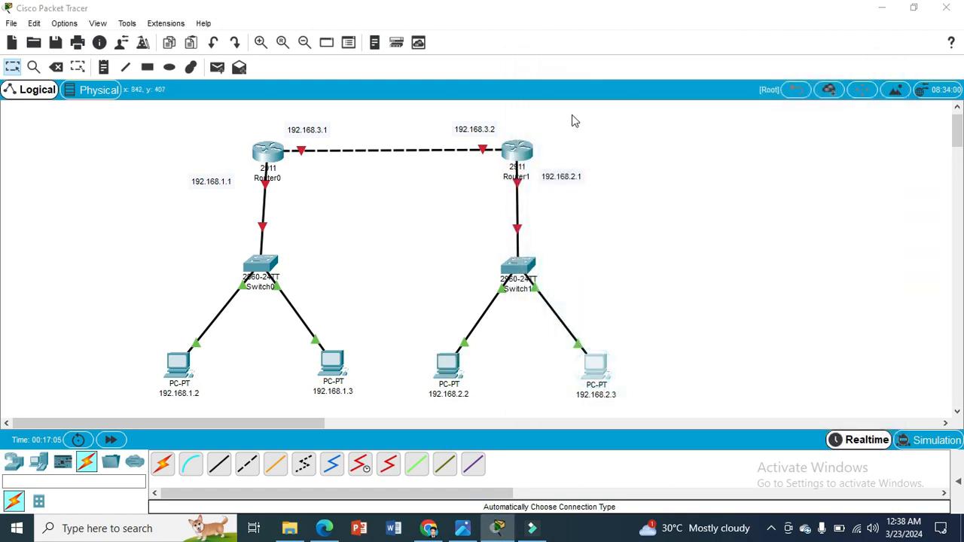
{"action": "left_click_drag", "start_coordinate": [531, 71], "coordinate": [315, 79]}
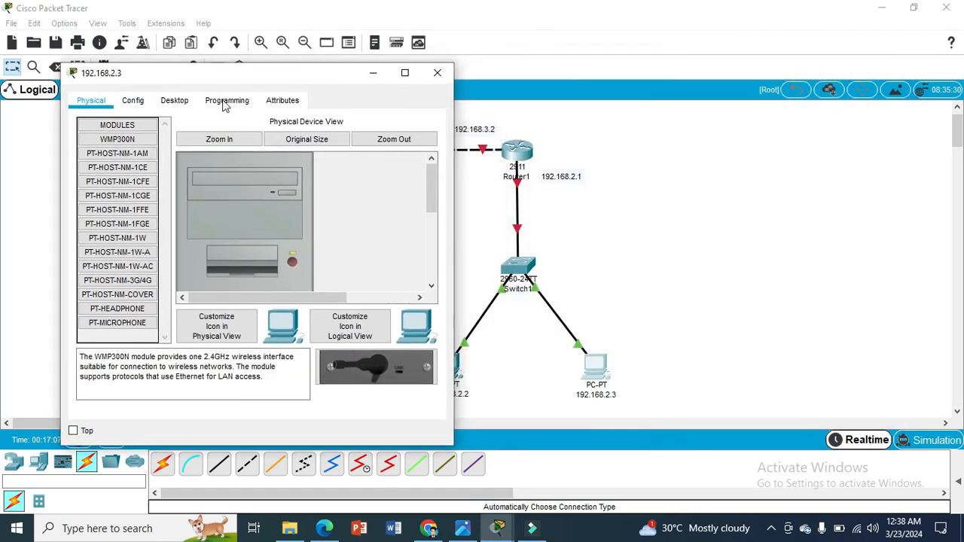
{"action": "left_click", "coordinate": [174, 99]}
{"action": "left_click", "coordinate": [116, 142]}
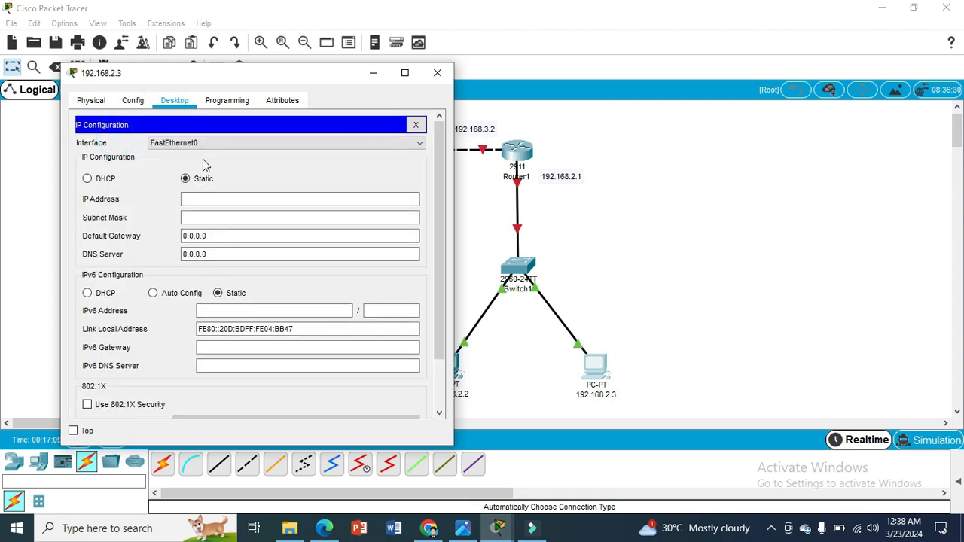
{"action": "left_click", "coordinate": [224, 198]}
{"action": "type", "text": "192.168.3.3"}
{"action": "key", "text": "BackSpace"}
{"action": "key", "text": "BackSpace"}
{"action": "key", "text": "BackSpace"}
{"action": "type", "text": "2.3"}
Complete the 192.168.2.3 PC's settings with subnet mask 255.255.255.0 and default gateway 192.168.2.1, and close its window
{"action": "left_click", "coordinate": [216, 217]}
{"action": "left_click", "coordinate": [226, 236]}
{"action": "left_click_drag", "start_coordinate": [226, 236], "coordinate": [137, 234]}
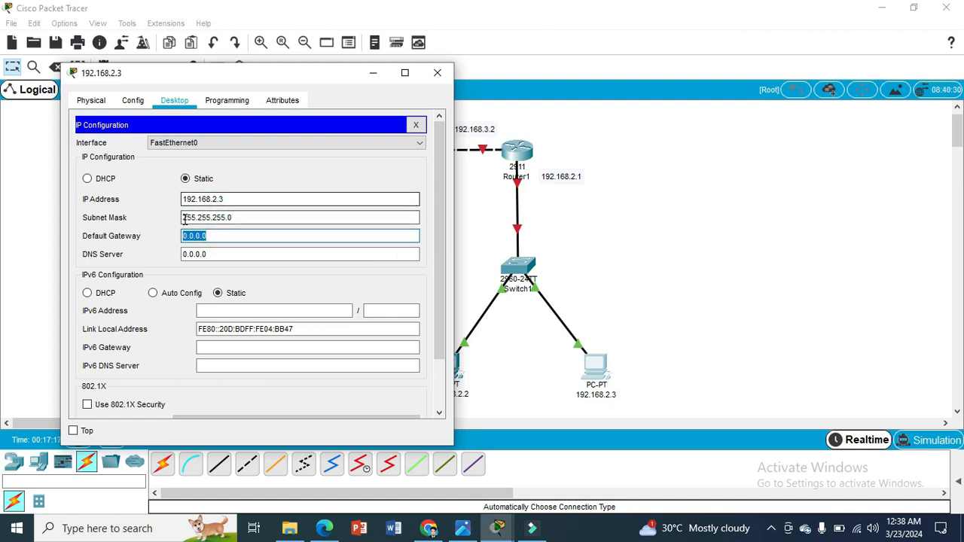
{"action": "type", "text": "192.168.3.1"}
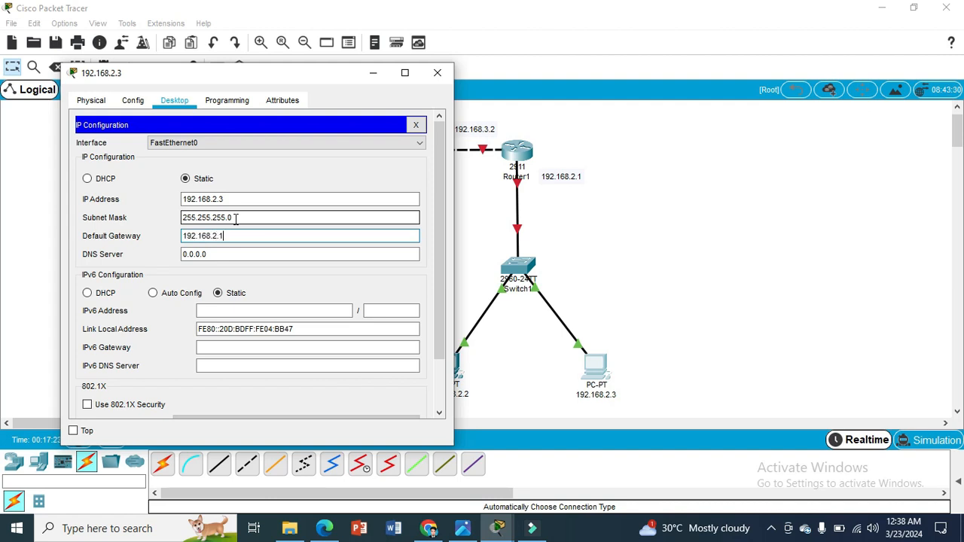
{"action": "left_click", "coordinate": [416, 123]}
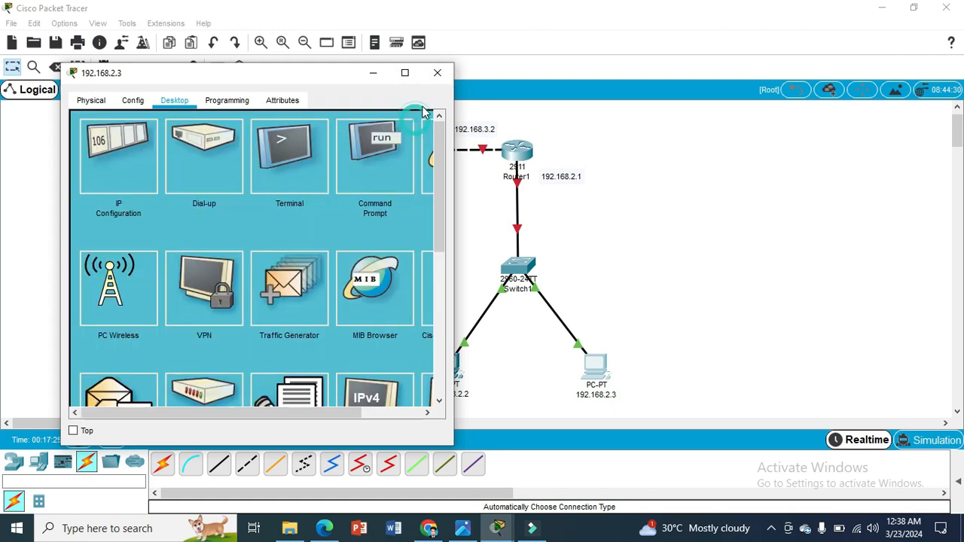
{"action": "left_click", "coordinate": [437, 72]}
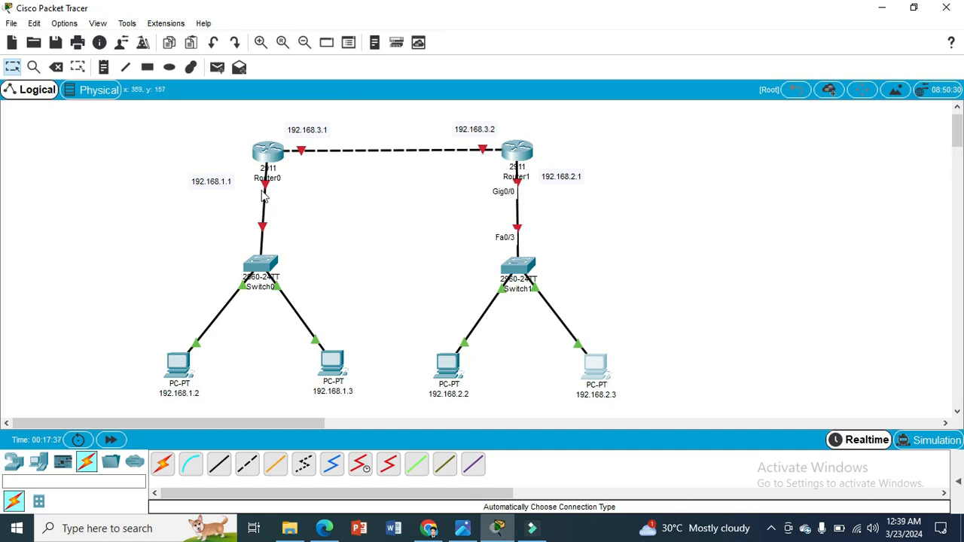
Assign Router0's GigabitEthernet0/0 the IP address 192.168.1.1 with subnet mask 255.255.255.0, and turn the port on
{"action": "left_click", "coordinate": [268, 156]}
{"action": "left_click_drag", "start_coordinate": [361, 67], "coordinate": [417, 73]}
{"action": "left_click", "coordinate": [417, 100]}
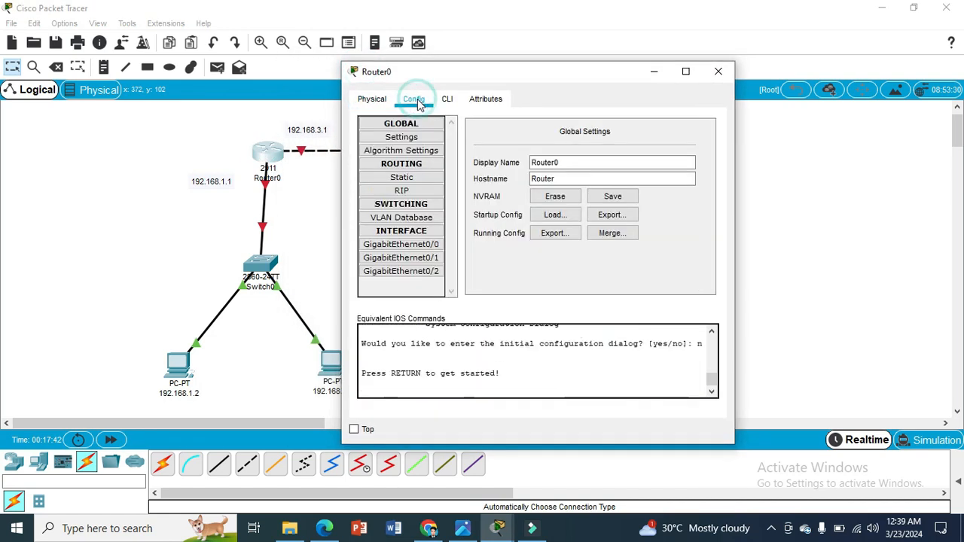
{"action": "left_click", "coordinate": [423, 246]}
{"action": "left_click", "coordinate": [600, 212]}
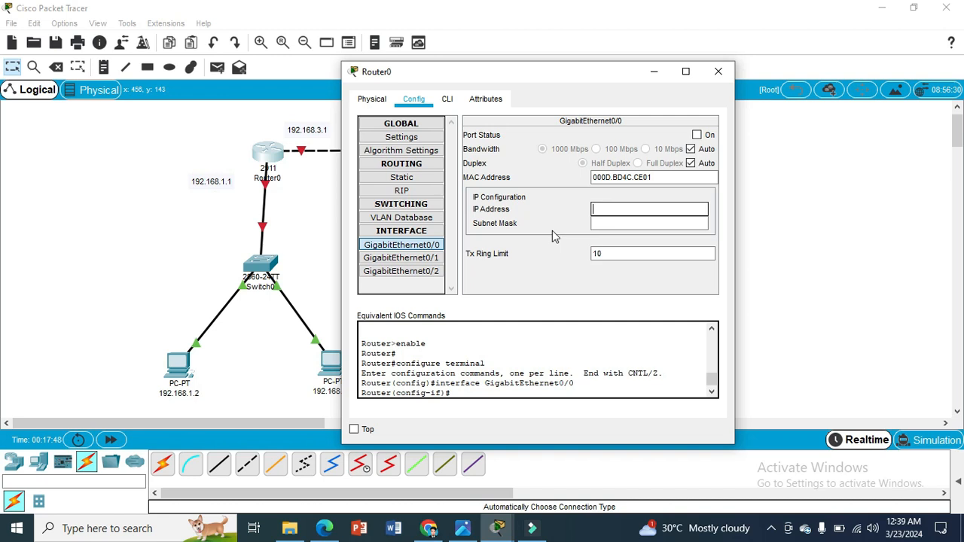
{"action": "type", "text": "192.168.1.1"}
{"action": "left_click", "coordinate": [614, 225]}
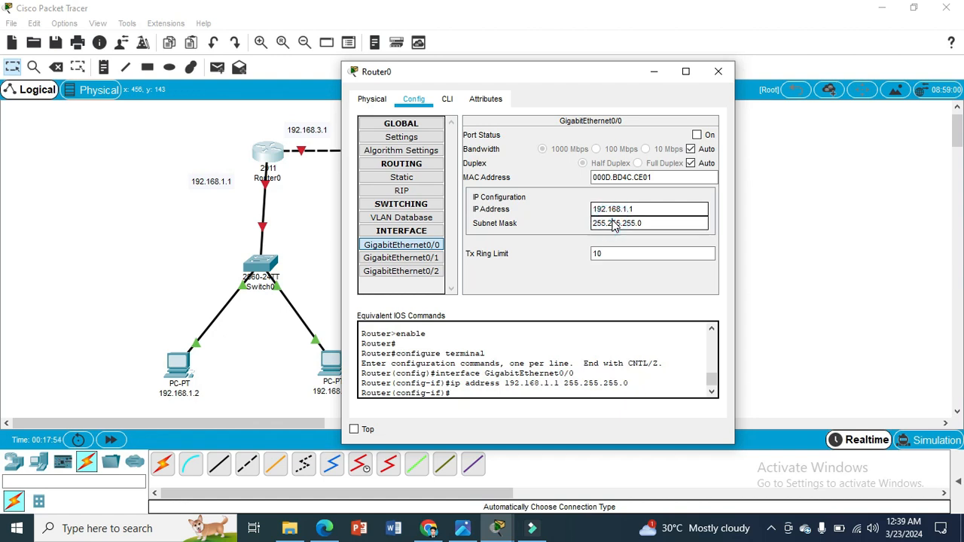
{"action": "left_click", "coordinate": [697, 135]}
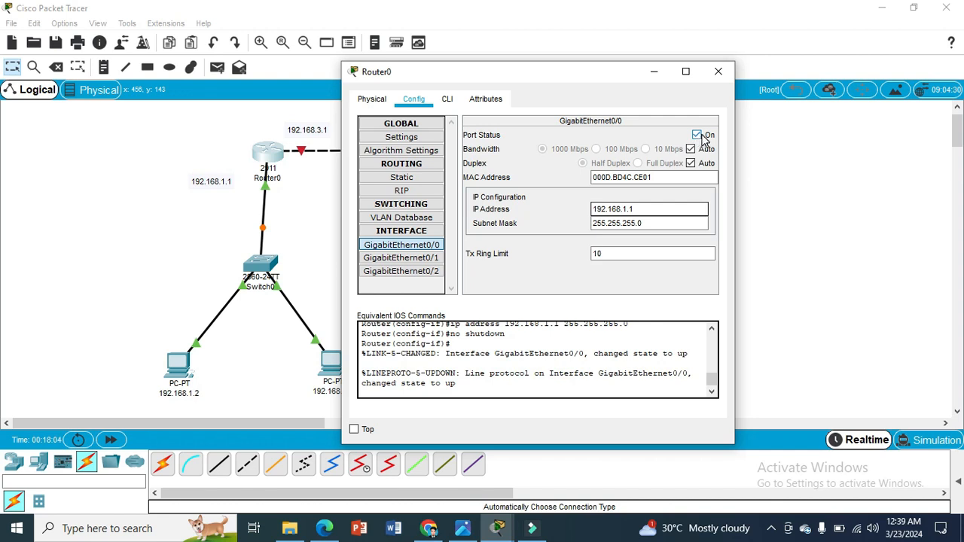
{"action": "left_click", "coordinate": [718, 73]}
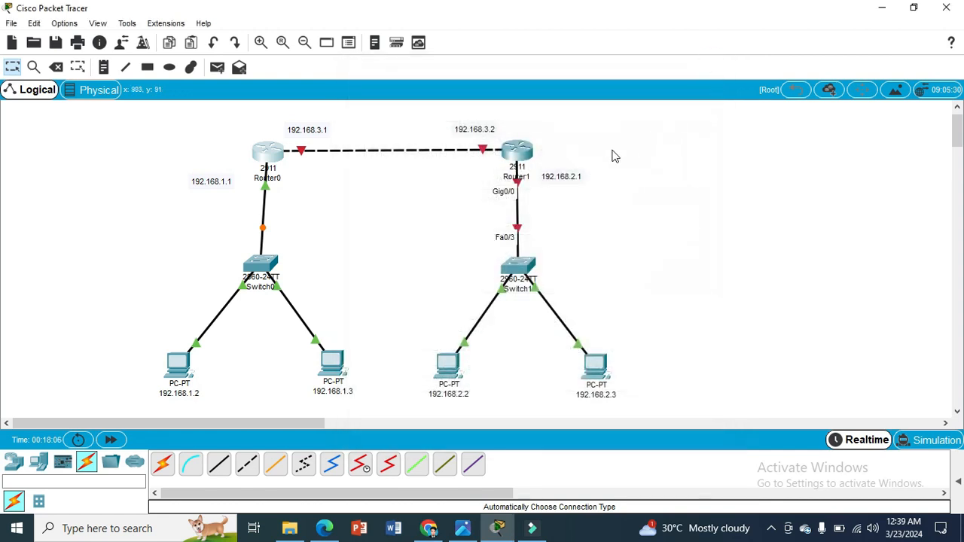
Assign Router1's GigabitEthernet0/0 the IP address 192.168.2.1 with subnet mask 255.255.255.0, and turn the port on
{"action": "left_click", "coordinate": [522, 160]}
{"action": "left_click_drag", "start_coordinate": [546, 71], "coordinate": [801, 103]}
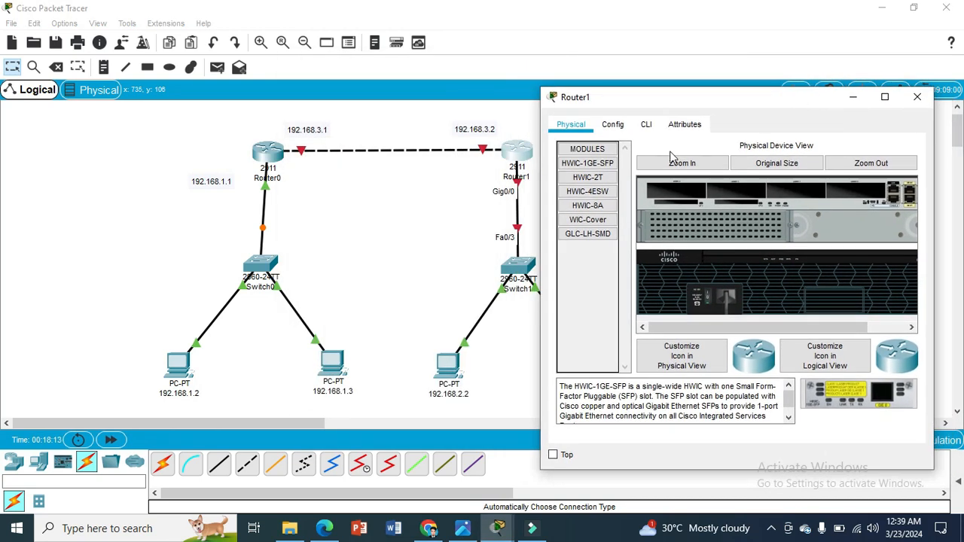
{"action": "left_click", "coordinate": [624, 128]}
{"action": "left_click_drag", "start_coordinate": [654, 102], "coordinate": [176, 103]}
{"action": "left_click", "coordinate": [125, 275]}
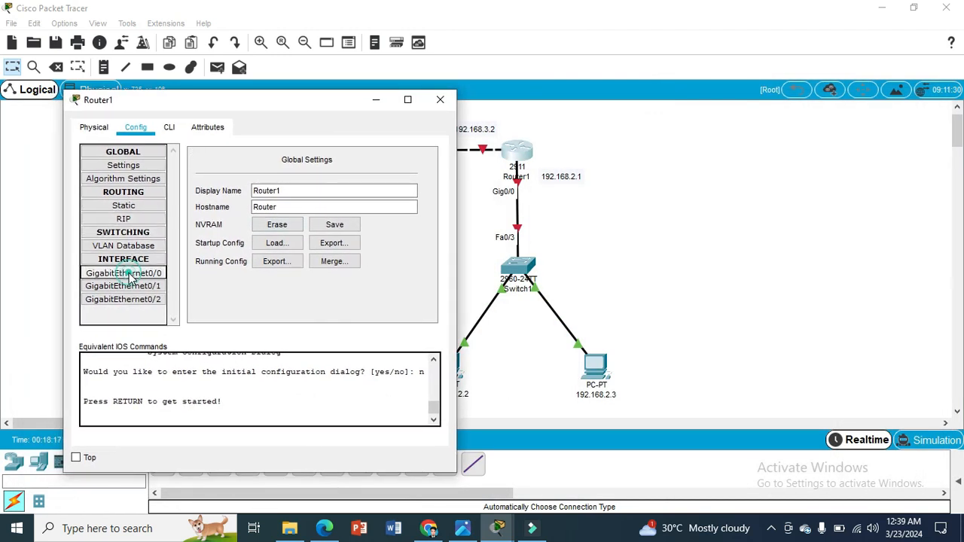
{"action": "left_click", "coordinate": [325, 237]}
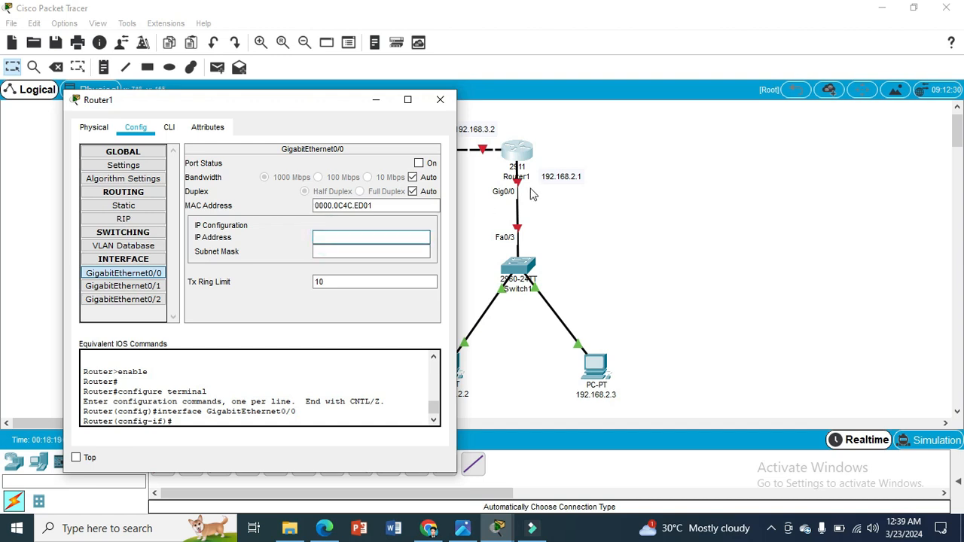
{"action": "type", "text": "192.168.3.1"}
{"action": "left_click", "coordinate": [412, 251]}
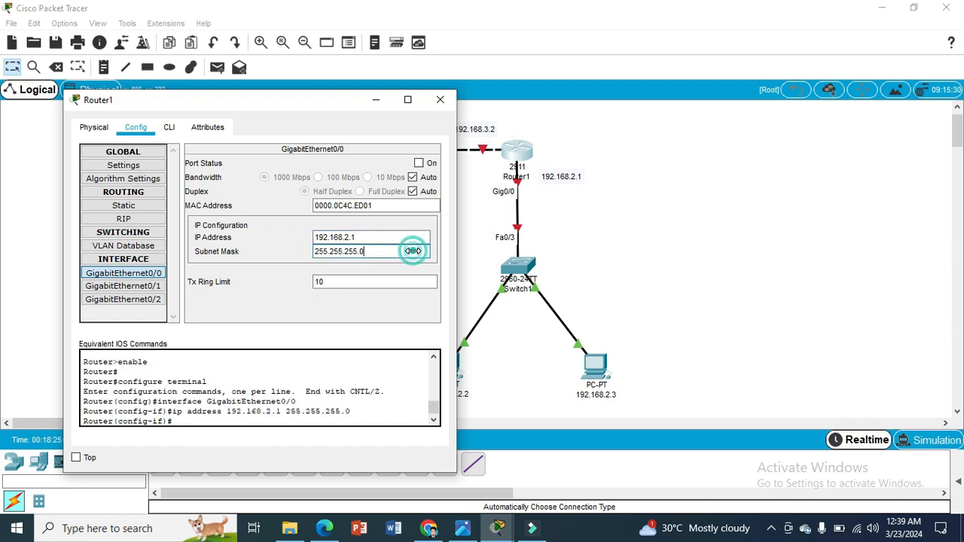
{"action": "left_click", "coordinate": [418, 164]}
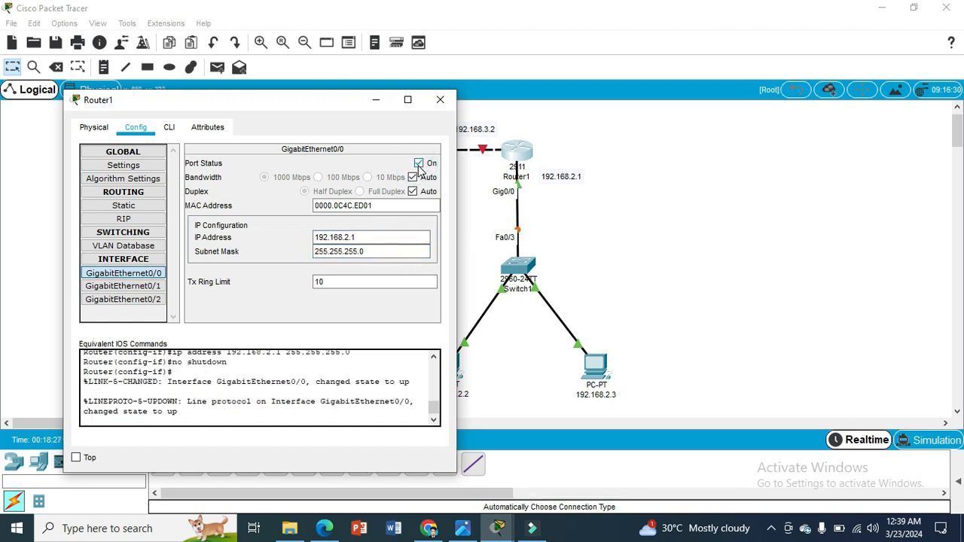
{"action": "left_click", "coordinate": [440, 100]}
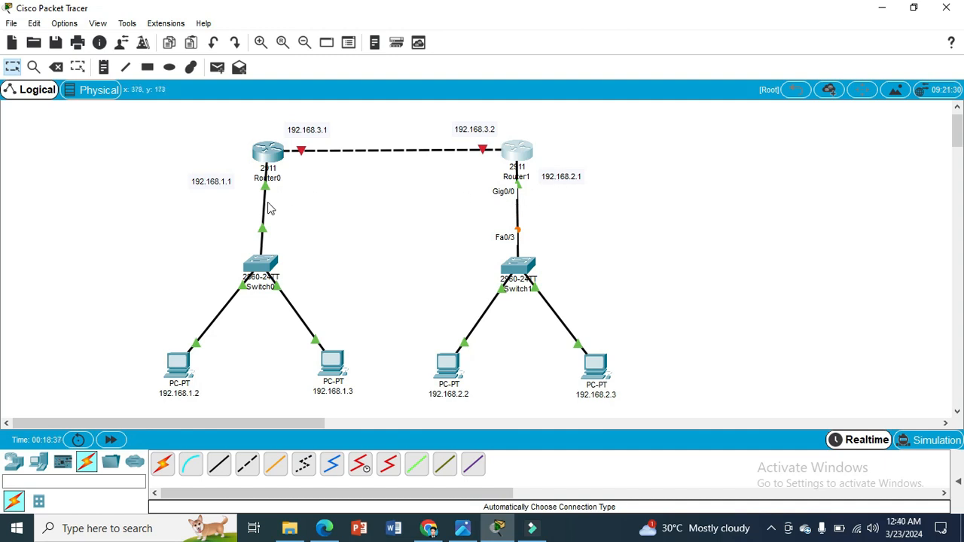
Assign Router0's GigabitEthernet0/1, on the link to Router1, the IP address 192.168.3.1 with subnet mask 255.255.255.0, and turn the port on
{"action": "mouse_move", "coordinate": [266, 208]}
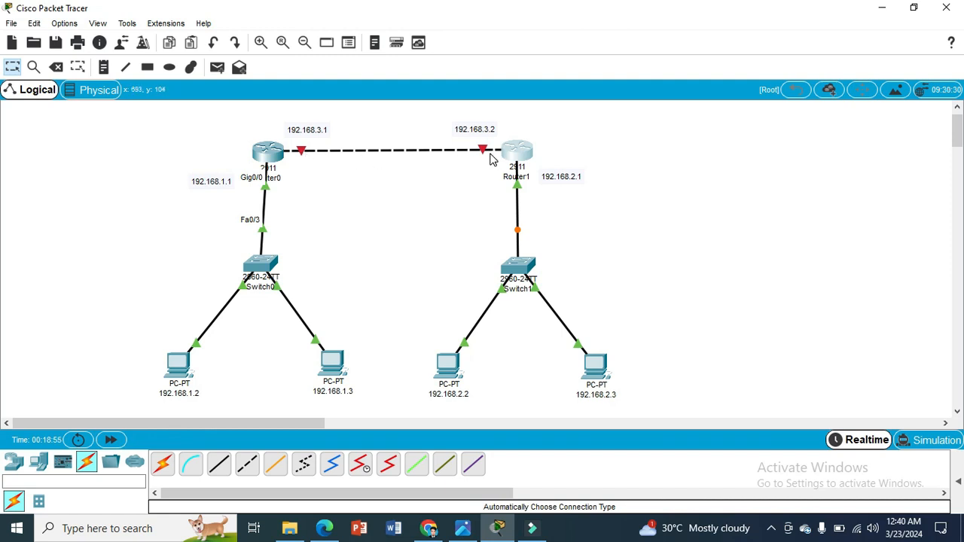
{"action": "mouse_move", "coordinate": [300, 153]}
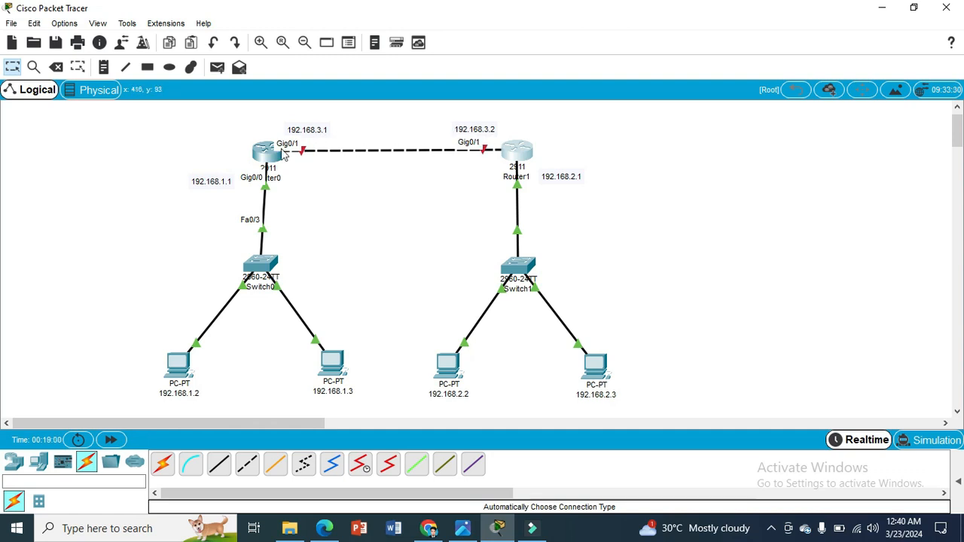
{"action": "left_click", "coordinate": [272, 156]}
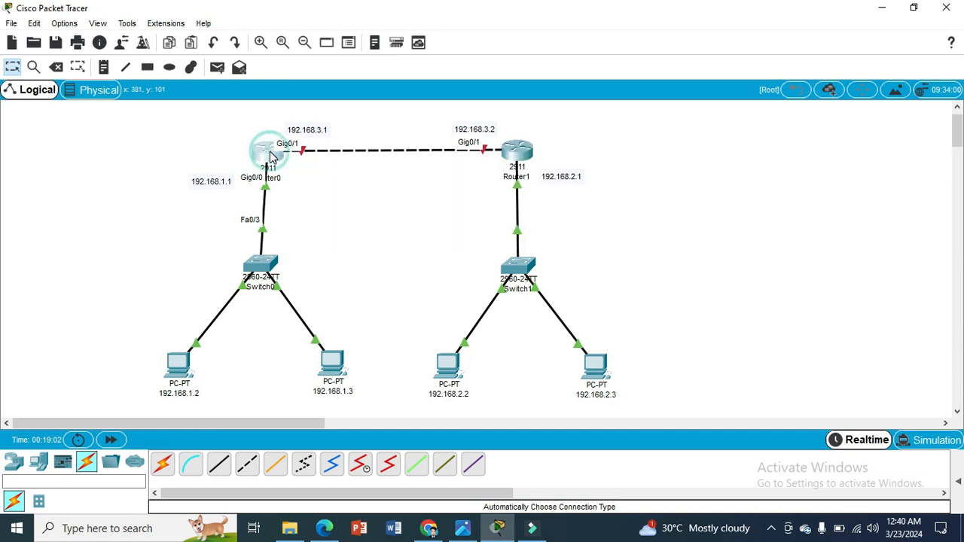
{"action": "left_click_drag", "start_coordinate": [387, 66], "coordinate": [481, 63]}
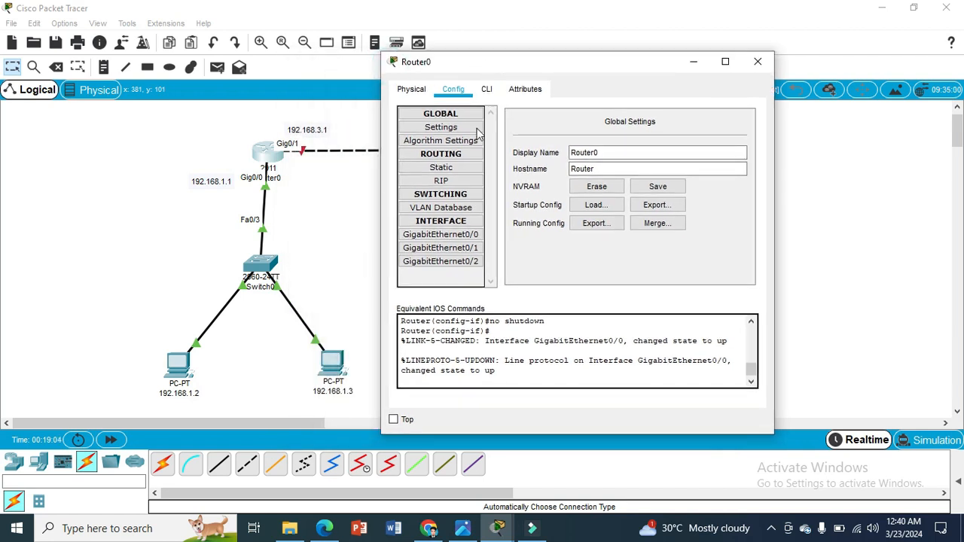
{"action": "left_click", "coordinate": [452, 248]}
{"action": "left_click_drag", "start_coordinate": [550, 58], "coordinate": [652, 68]}
{"action": "left_click", "coordinate": [746, 212]}
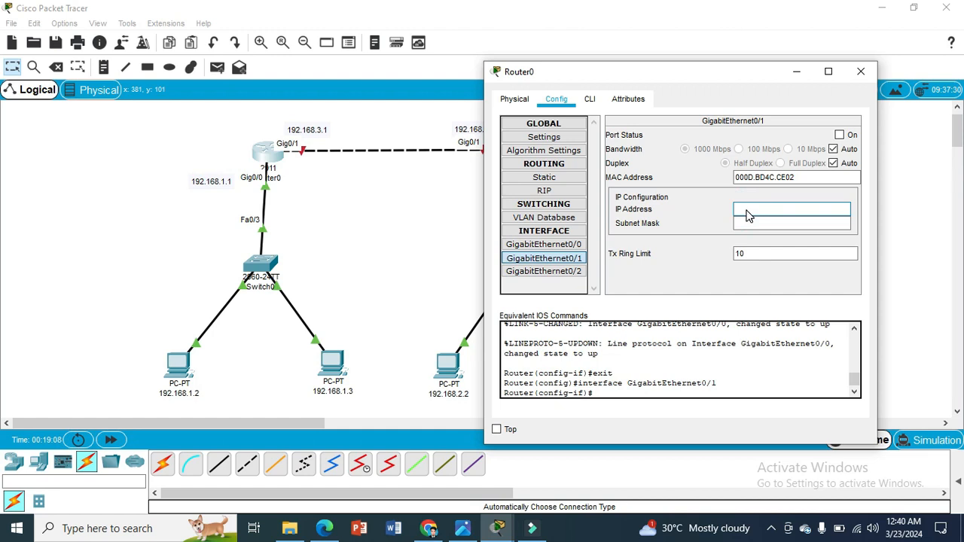
{"action": "type", "text": "192.168.3.1"}
{"action": "left_click", "coordinate": [752, 226]}
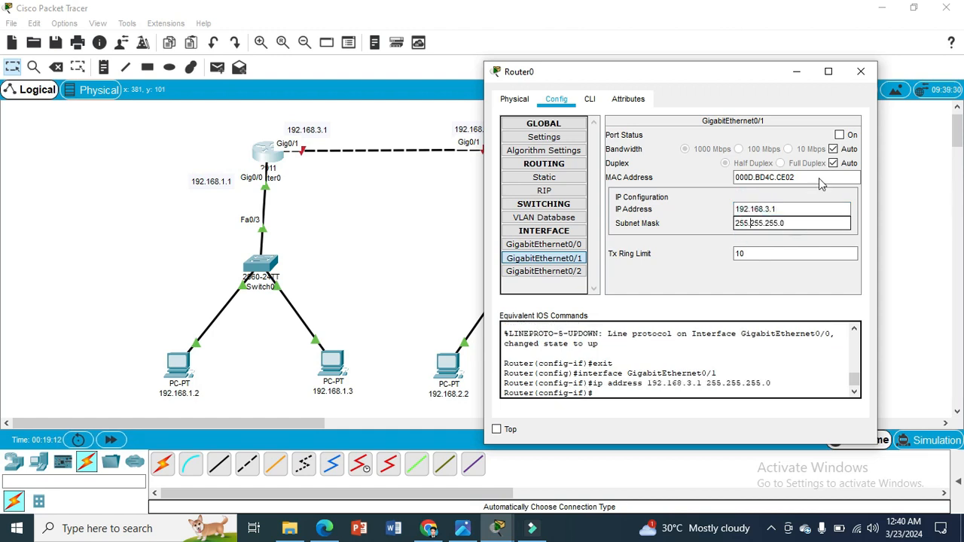
{"action": "left_click", "coordinate": [839, 134]}
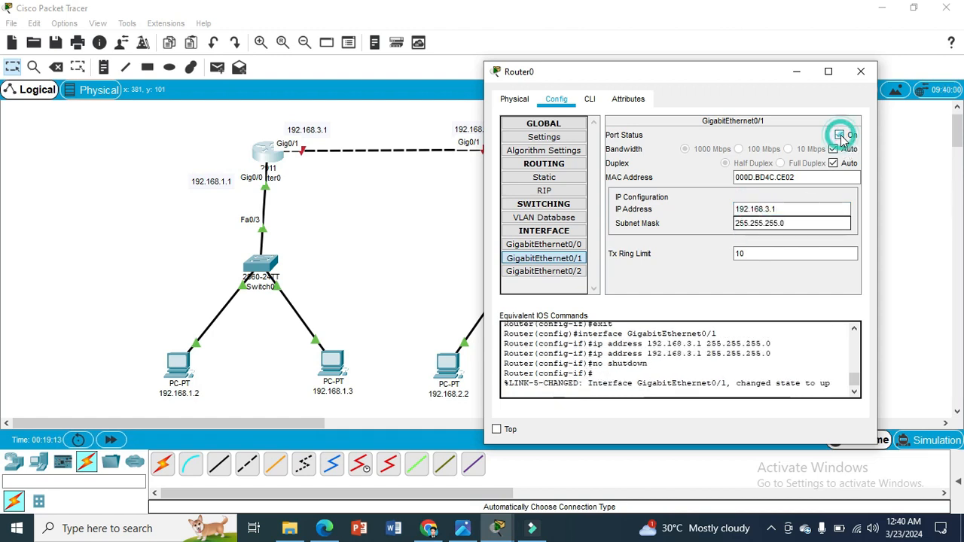
{"action": "left_click", "coordinate": [861, 72]}
Assign Router1's GigabitEthernet0/1 the IP address 192.168.3.2 with subnet mask 255.255.255.0, turn the port on, and close the router's window
{"action": "left_click", "coordinate": [526, 146]}
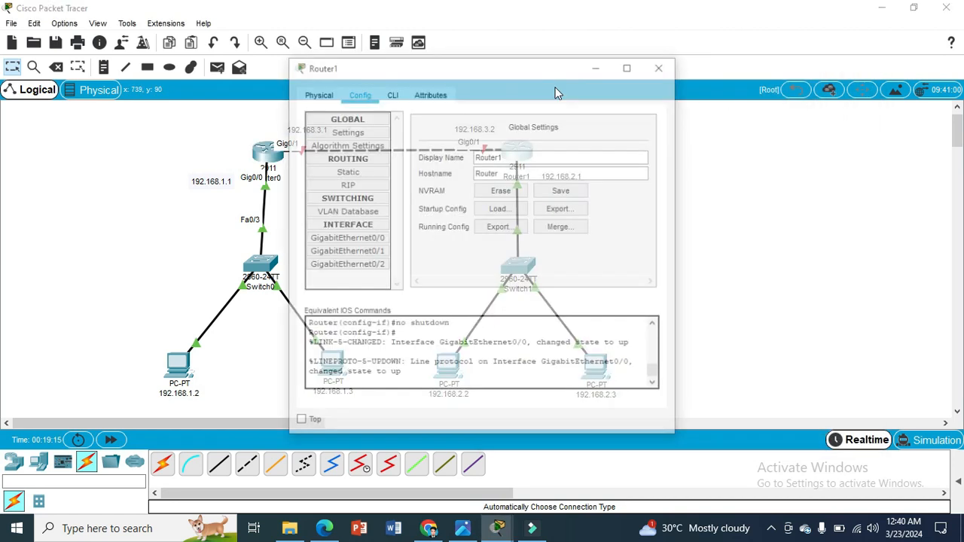
{"action": "left_click_drag", "start_coordinate": [535, 71], "coordinate": [814, 94]}
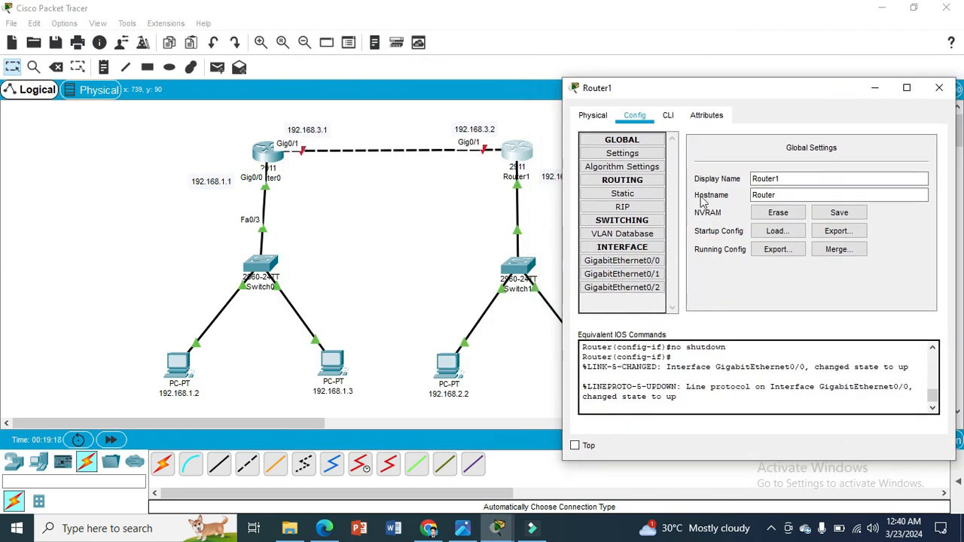
{"action": "left_click", "coordinate": [653, 275]}
{"action": "left_click", "coordinate": [822, 227]}
{"action": "type", "text": "192.168.3.1"}
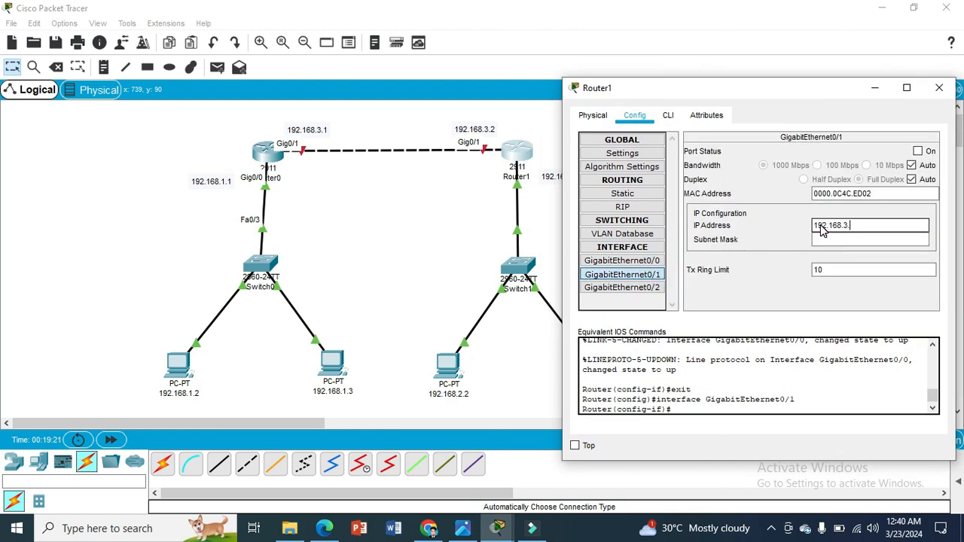
{"action": "left_click", "coordinate": [828, 238]}
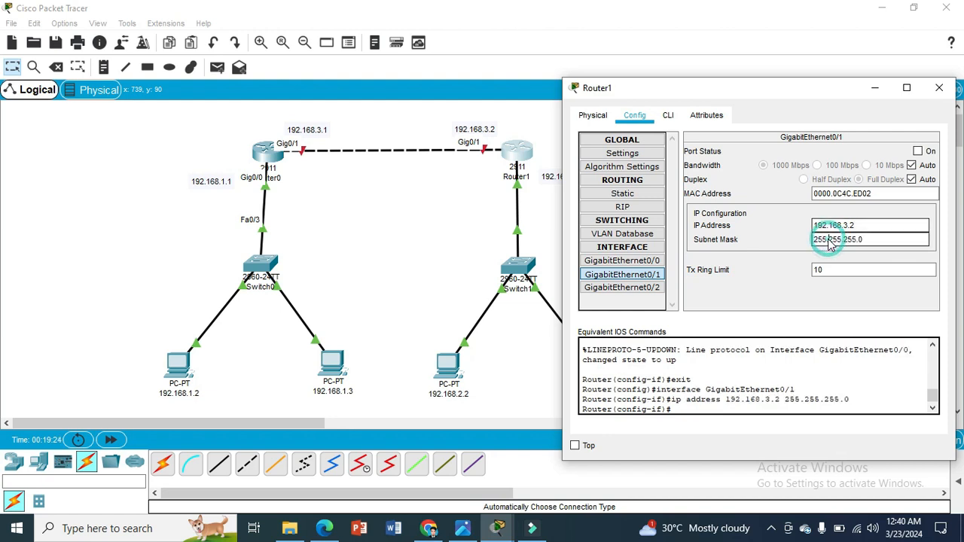
{"action": "left_click", "coordinate": [918, 152]}
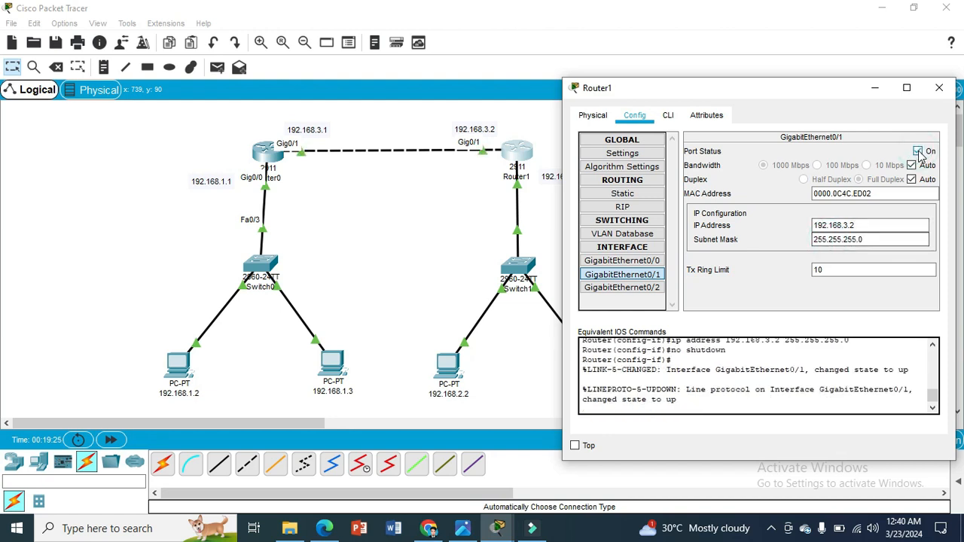
{"action": "left_click", "coordinate": [940, 89]}
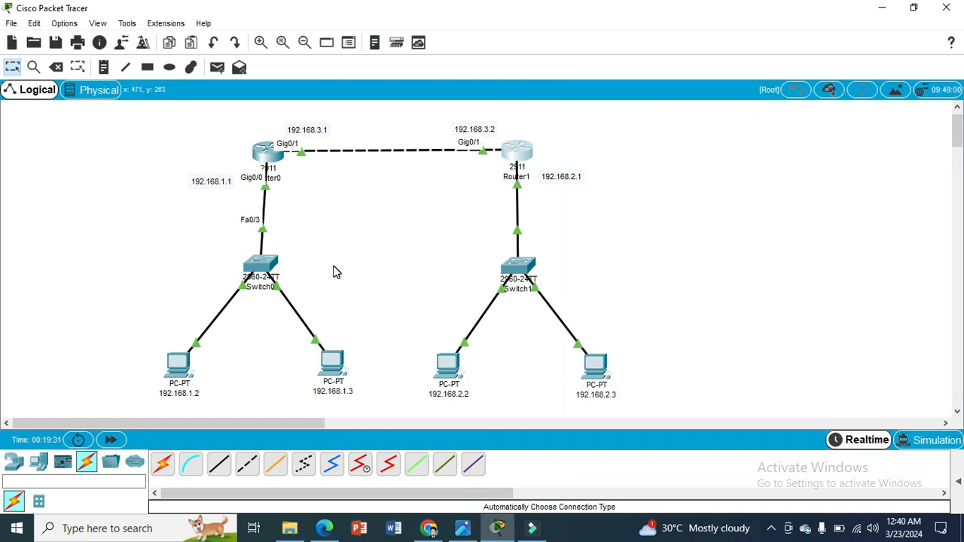
{"action": "left_click", "coordinate": [353, 225]}
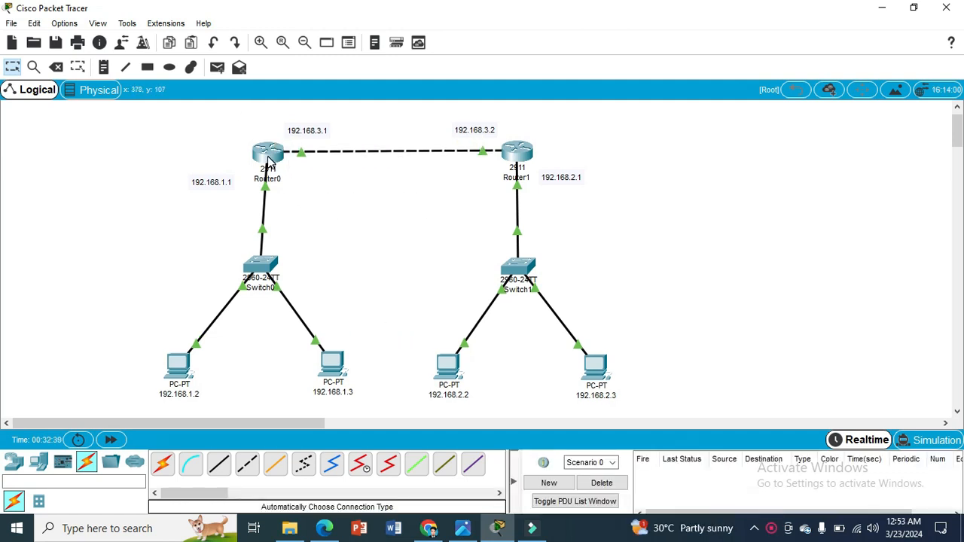
{"action": "double_click", "coordinate": [269, 159]}
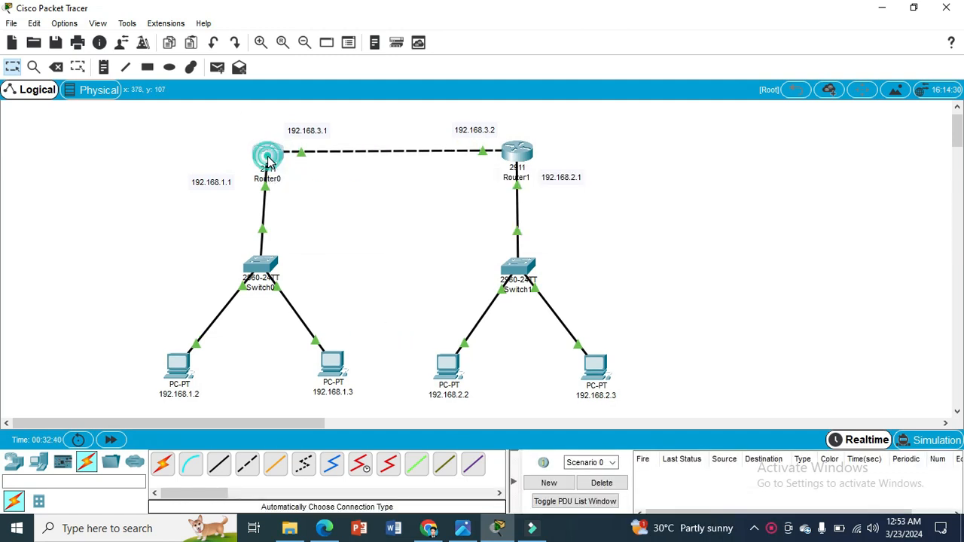
{"action": "left_click_drag", "start_coordinate": [390, 72], "coordinate": [665, 83]}
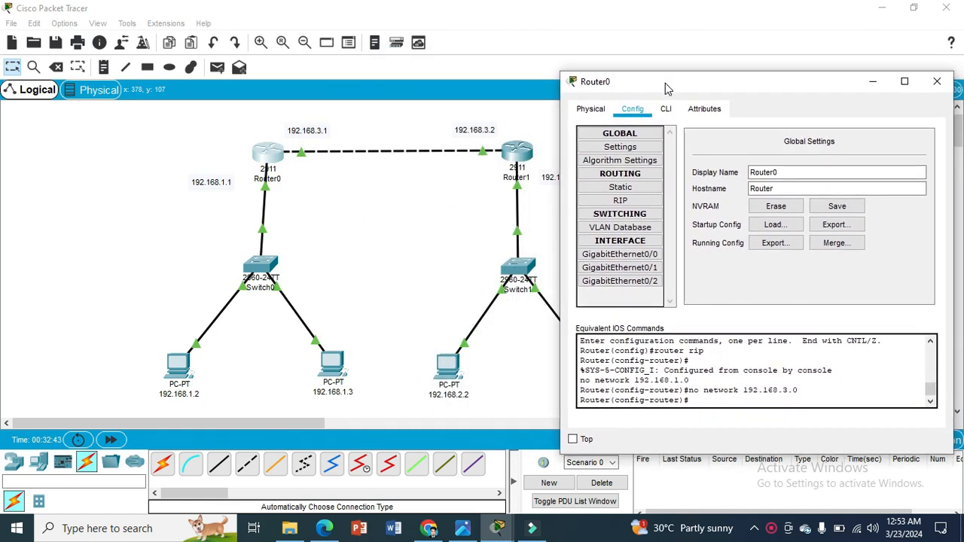
{"action": "left_click", "coordinate": [620, 201]}
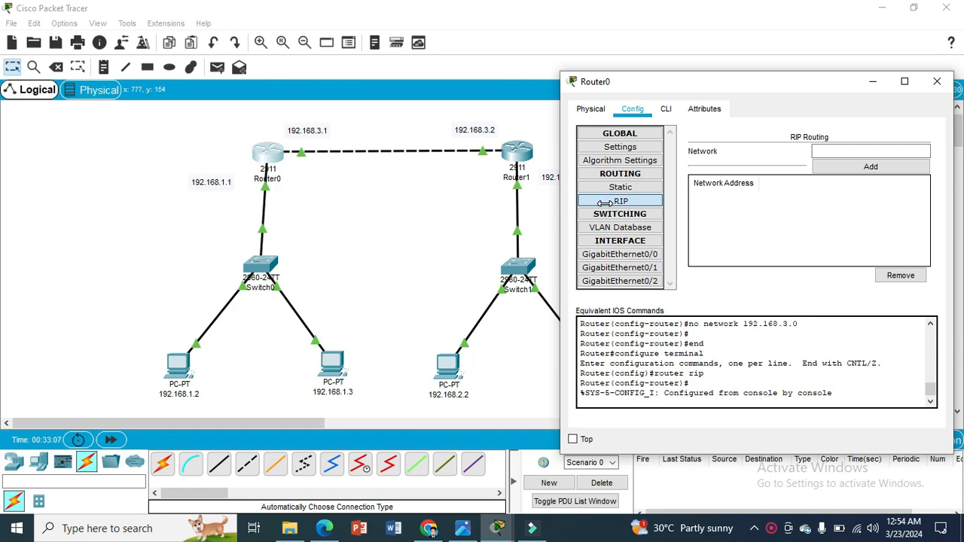
{"action": "left_click", "coordinate": [936, 81]}
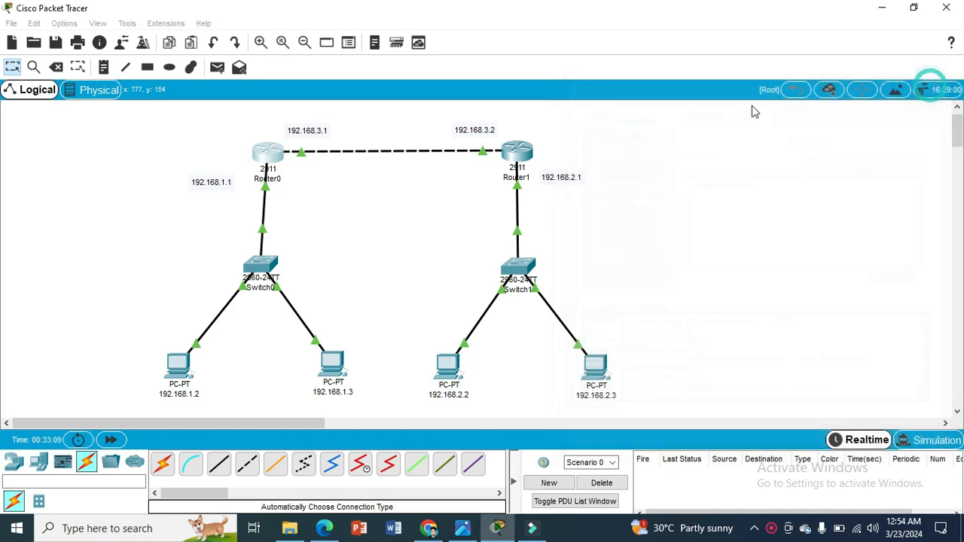
Add the network 192.168.1.0 to Router0's RIP routing configuration
{"action": "left_click", "coordinate": [273, 158]}
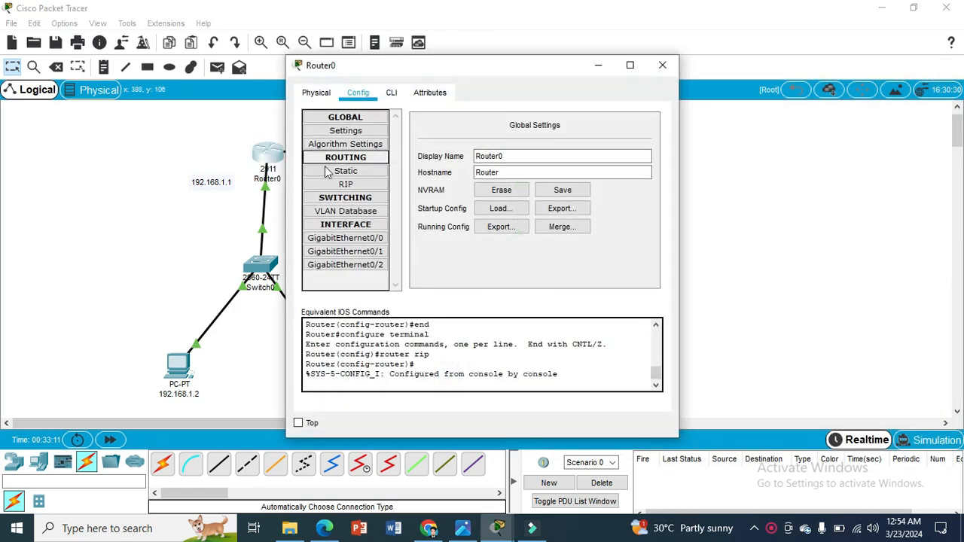
{"action": "left_click", "coordinate": [345, 185]}
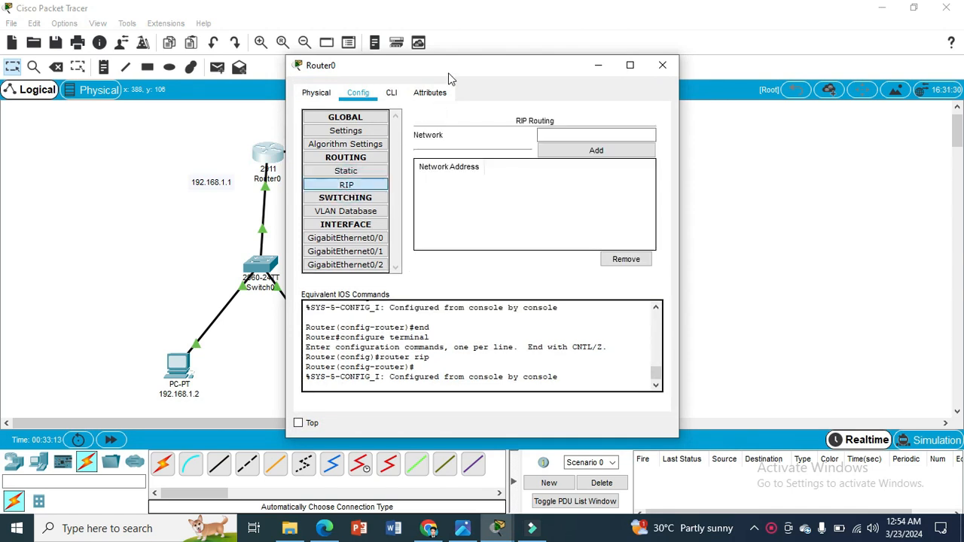
{"action": "left_click_drag", "start_coordinate": [448, 66], "coordinate": [743, 93]}
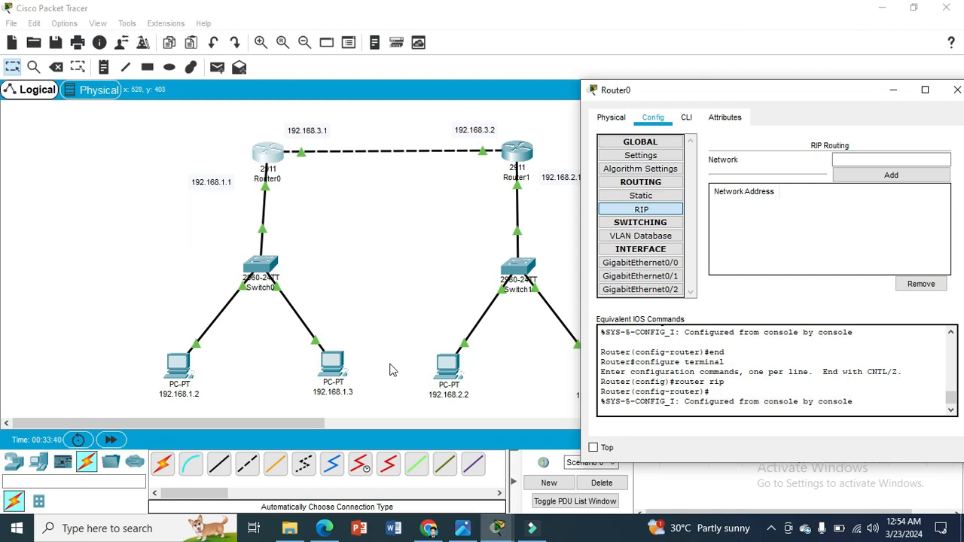
{"action": "left_click", "coordinate": [867, 163]}
{"action": "type", "text": "192.168.3.1.0"}
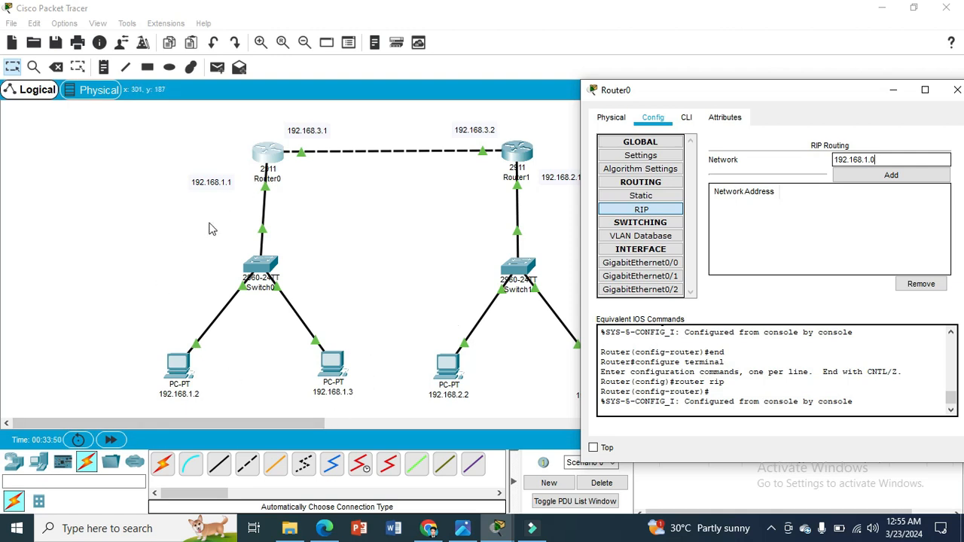
{"action": "left_click", "coordinate": [850, 176]}
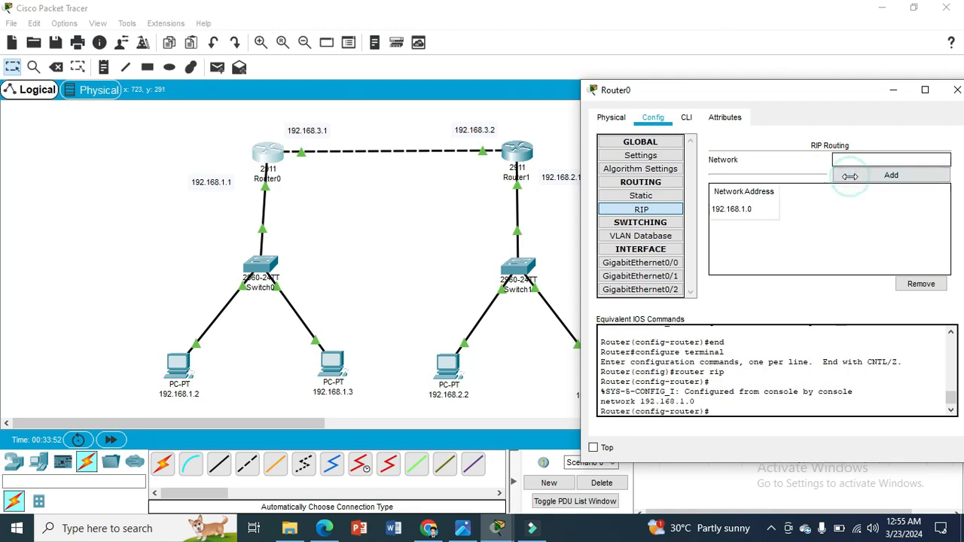
Add the network 192.168.3.0 to Router0's RIP routing and close the router's window
{"action": "left_click", "coordinate": [857, 158]}
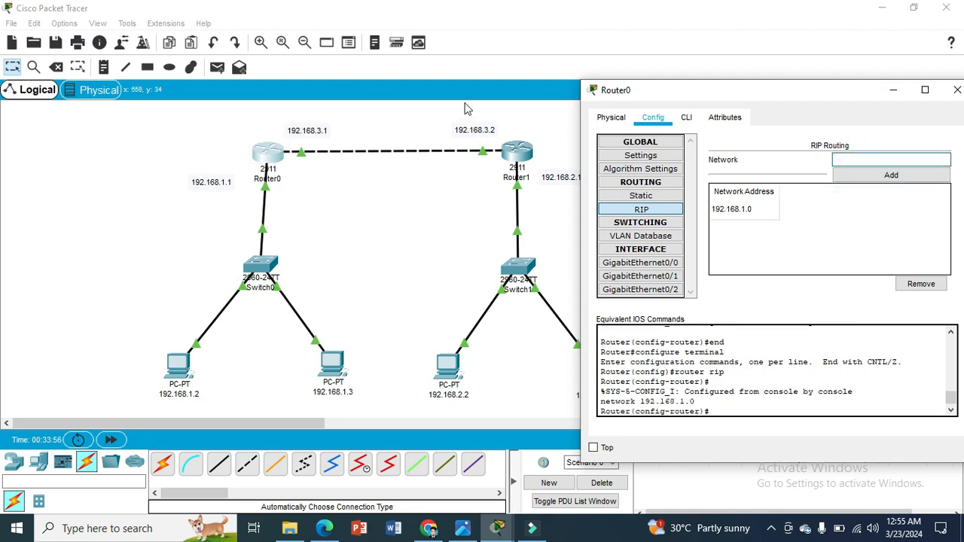
{"action": "type", "text": "192.168.3."}
{"action": "type", "text": "0"}
{"action": "left_click", "coordinate": [875, 174]}
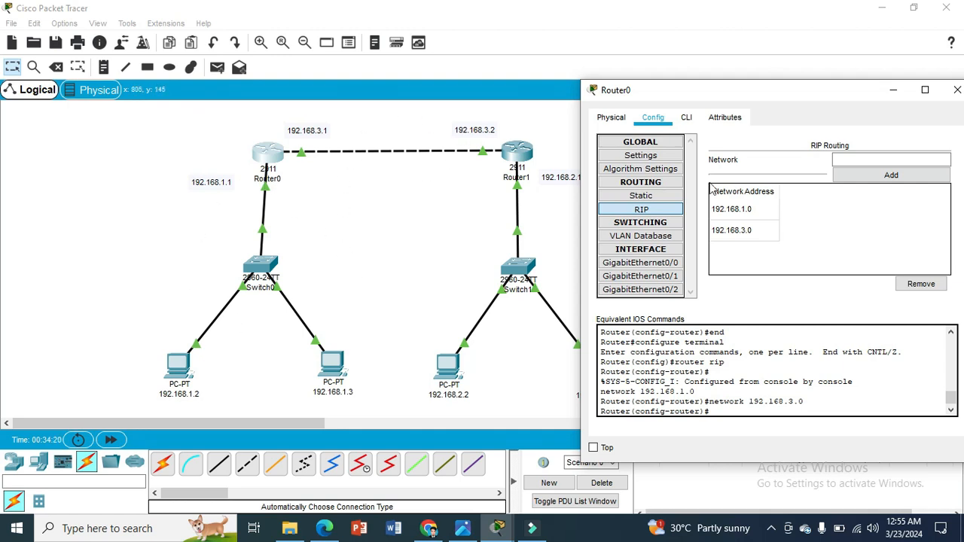
{"action": "left_click", "coordinate": [957, 90]}
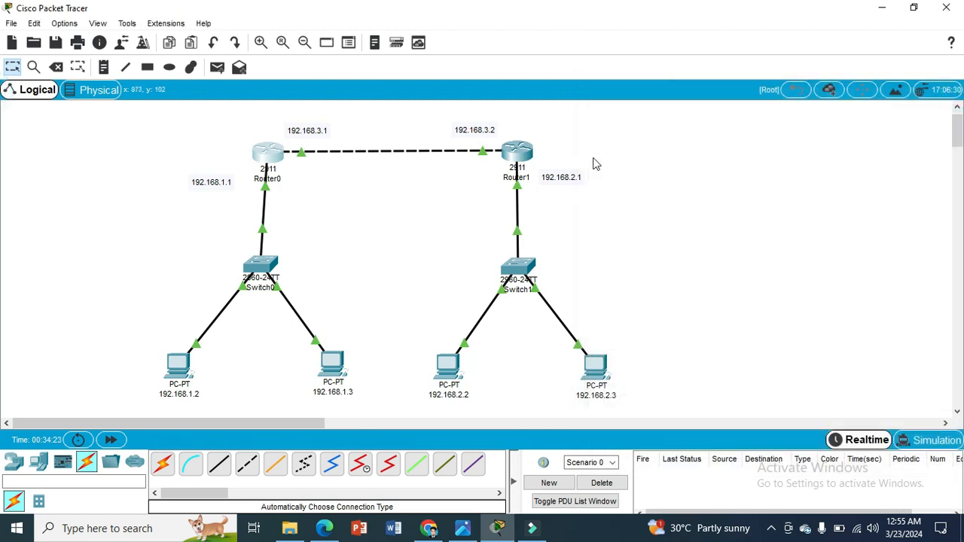
Add the network 192.168.3.0 to Router1's RIP routing configuration
{"action": "left_click", "coordinate": [526, 157]}
{"action": "left_click_drag", "start_coordinate": [504, 73], "coordinate": [237, 88]}
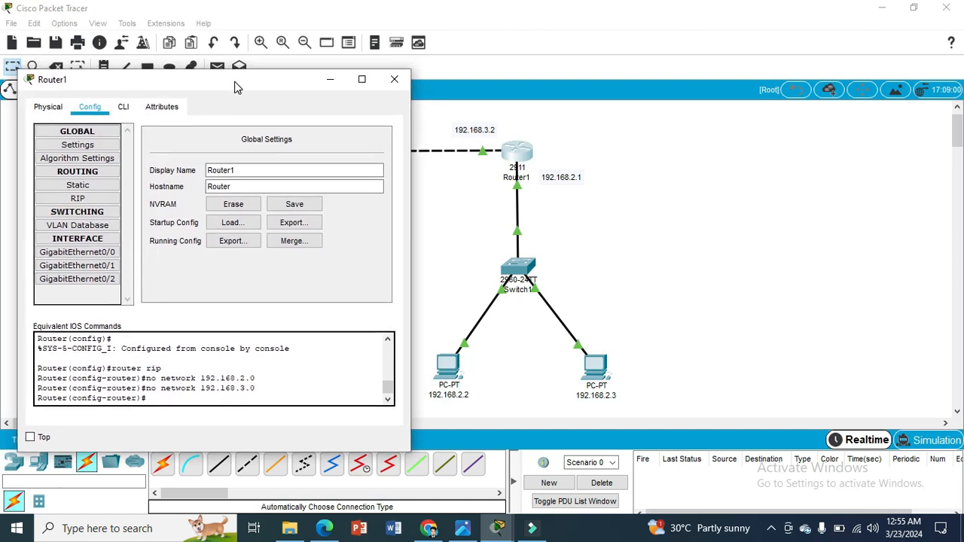
{"action": "left_click", "coordinate": [78, 198]}
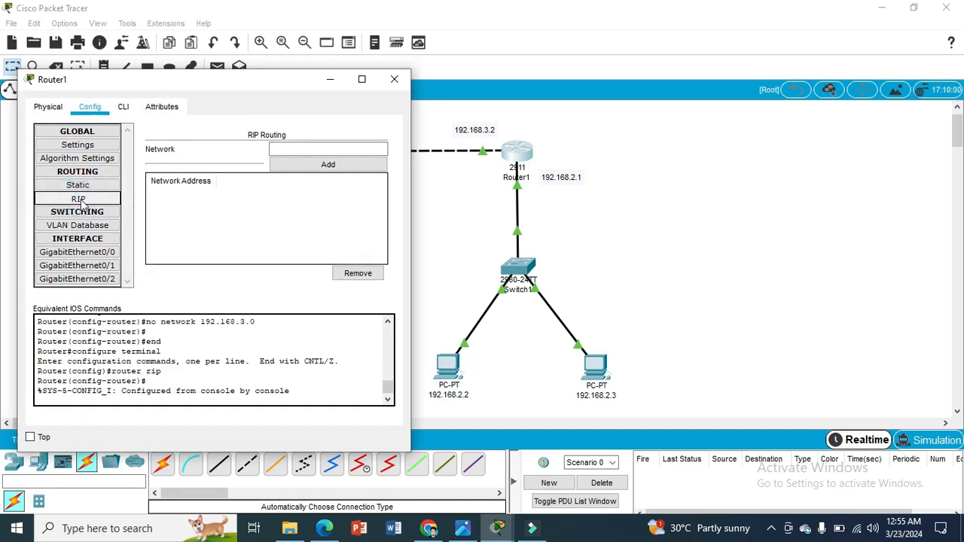
{"action": "left_click", "coordinate": [332, 148]}
{"action": "left_click_drag", "start_coordinate": [275, 95], "coordinate": [864, 111]}
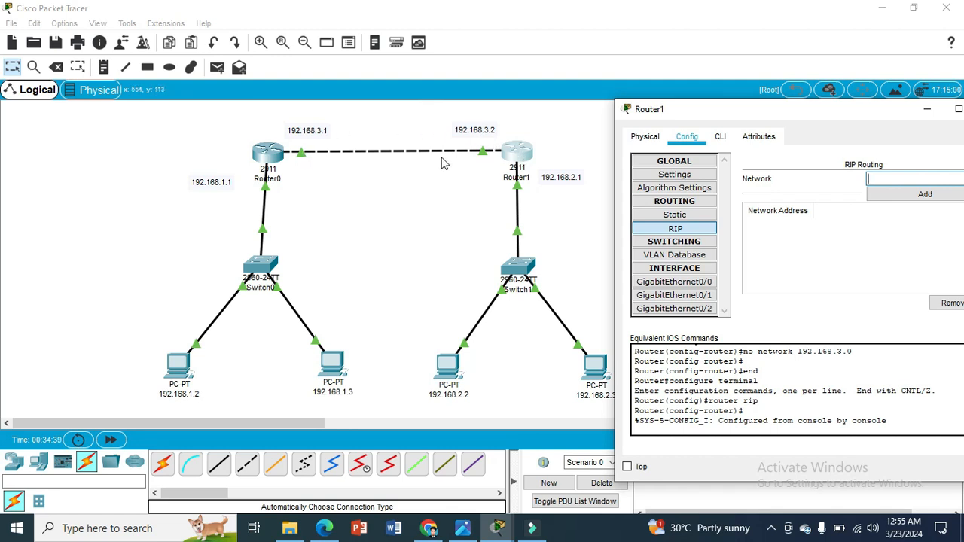
{"action": "left_click_drag", "start_coordinate": [876, 104], "coordinate": [827, 113]}
{"action": "type", "text": "192.168.3.1"}
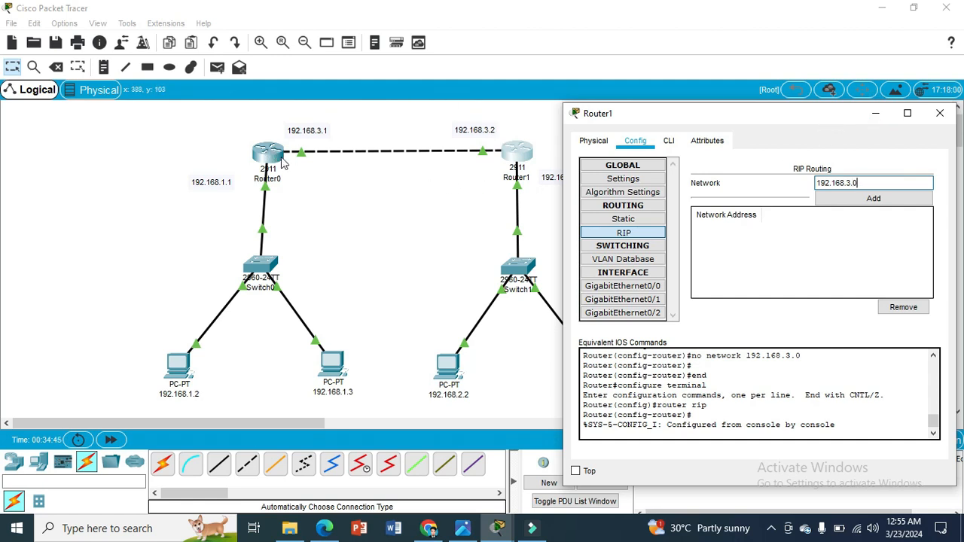
{"action": "left_click", "coordinate": [861, 201]}
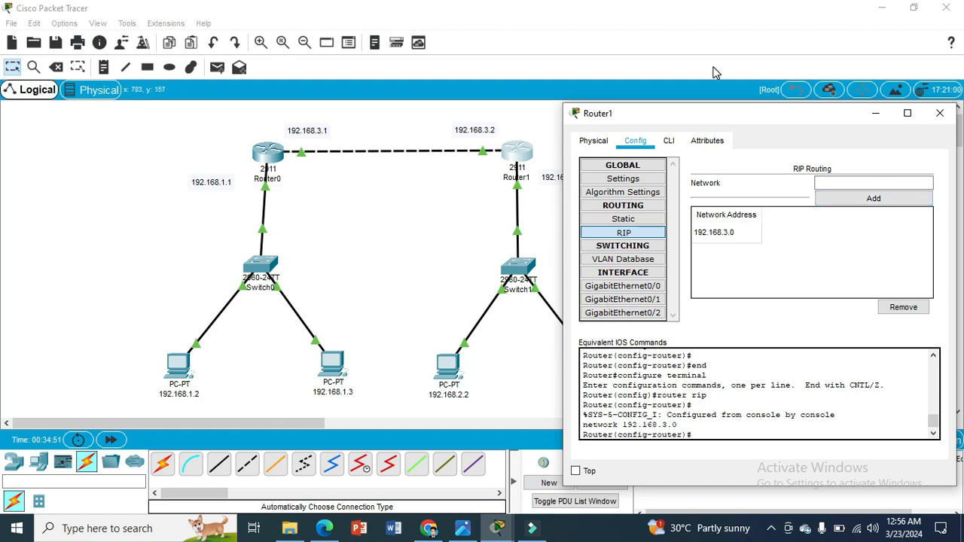
Add the network 192.168.2.0 to Router1's RIP routing and close the router's window
{"action": "left_click_drag", "start_coordinate": [703, 111], "coordinate": [771, 110]}
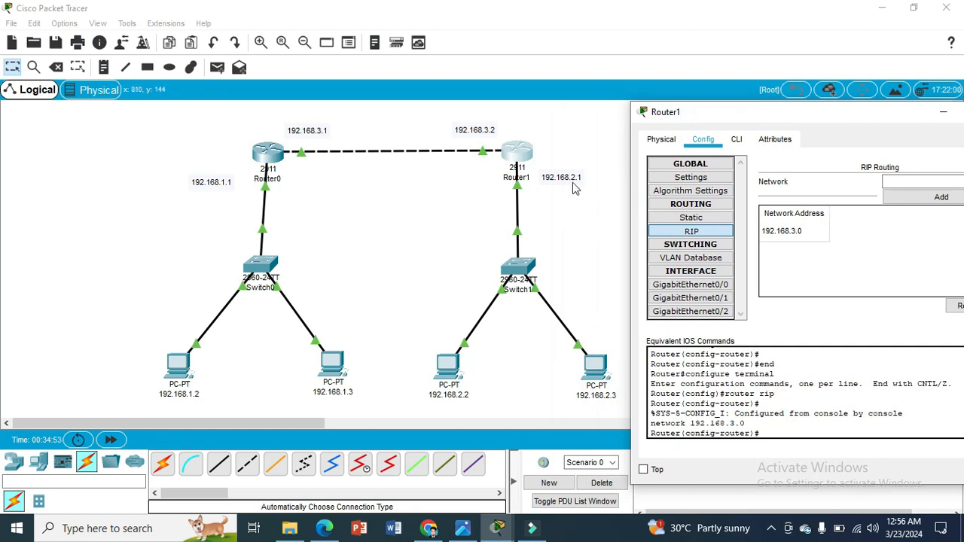
{"action": "left_click_drag", "start_coordinate": [810, 111], "coordinate": [627, 153]}
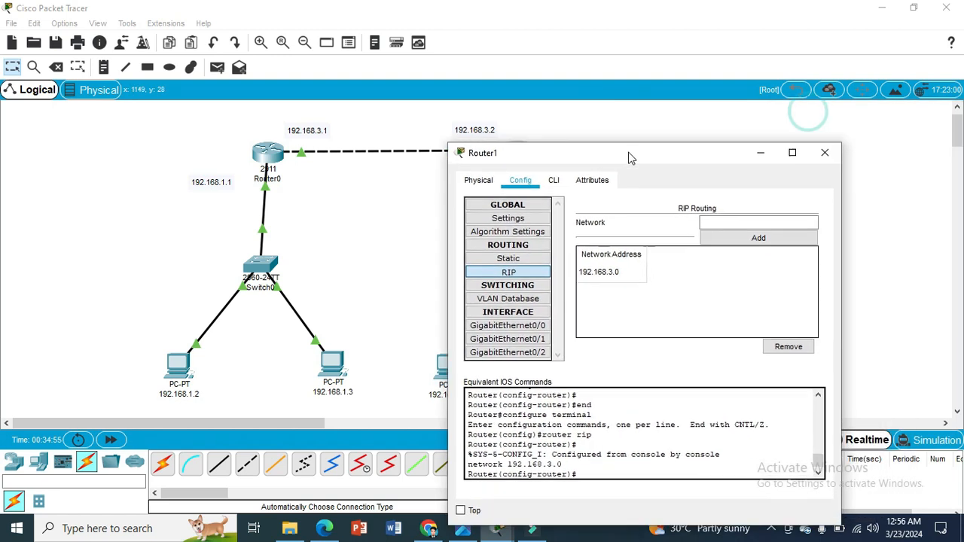
{"action": "left_click", "coordinate": [717, 220]}
{"action": "type", "text": "192.168.3.1"}
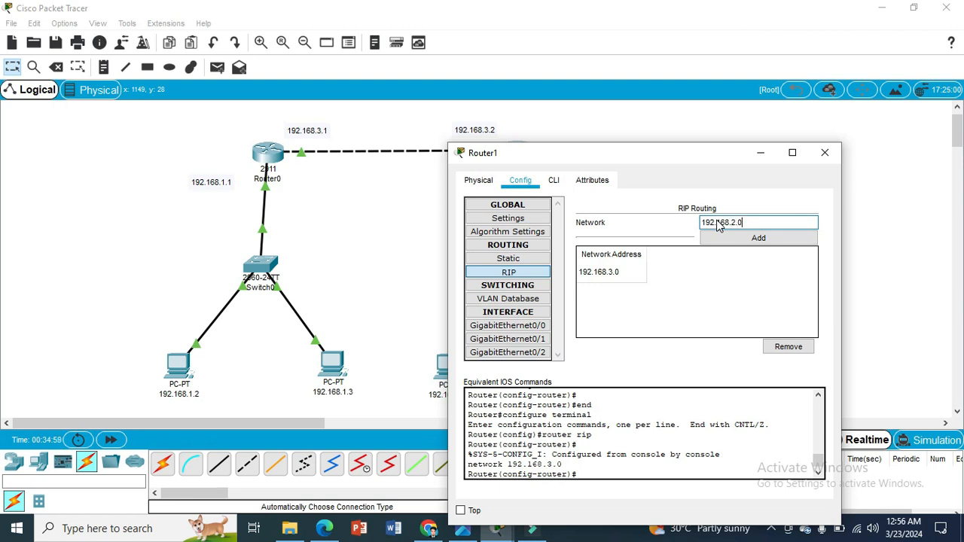
{"action": "left_click", "coordinate": [753, 238]}
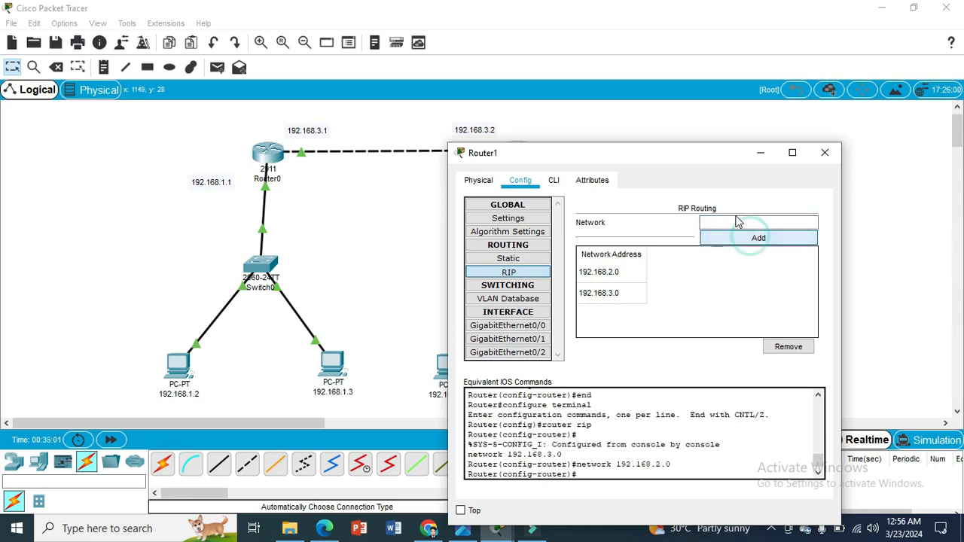
{"action": "left_click_drag", "start_coordinate": [691, 155], "coordinate": [838, 121]}
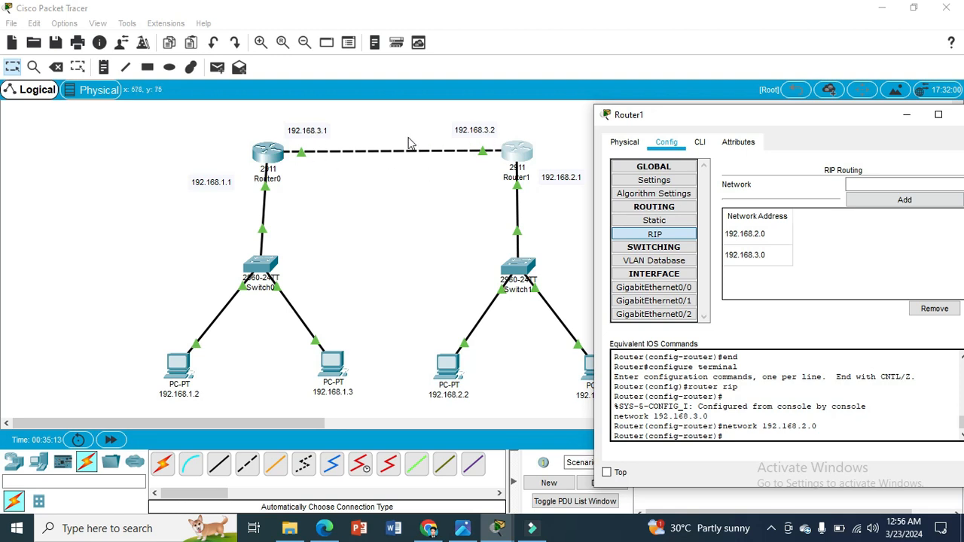
{"action": "left_click_drag", "start_coordinate": [764, 110], "coordinate": [480, 134]}
{"action": "left_click", "coordinate": [685, 128]}
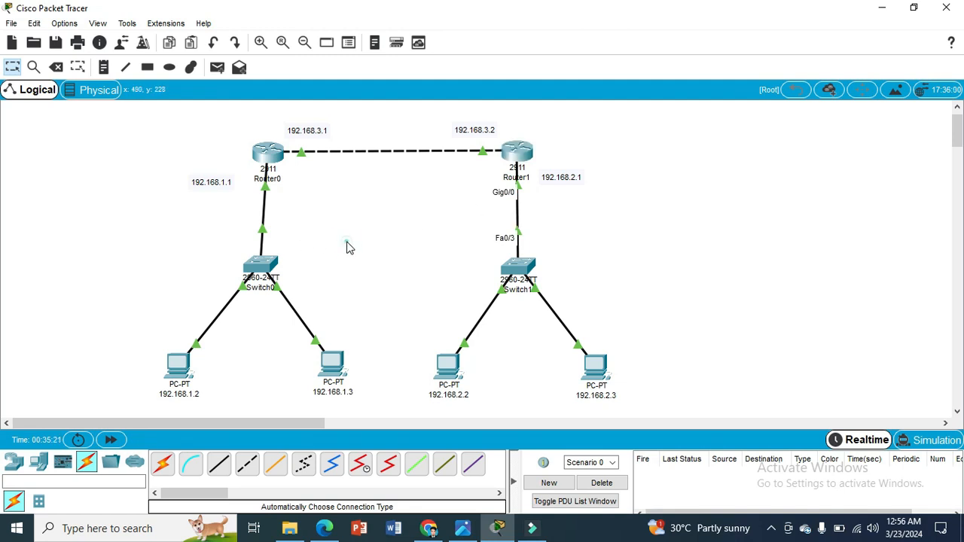
Send simple PDUs from the 192.168.1.2 PC to the 192.168.1.3 PC and to Router0 to test connectivity
{"action": "left_click", "coordinate": [217, 67]}
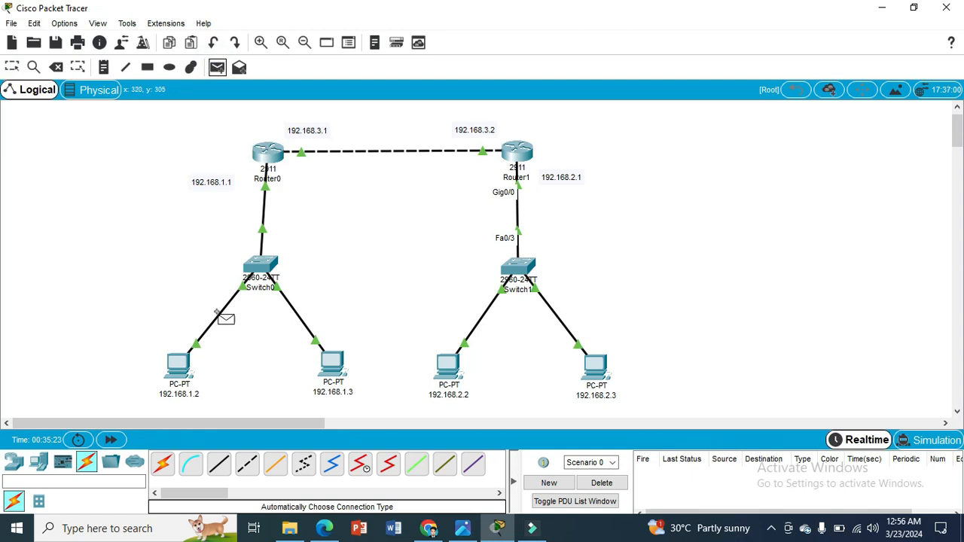
{"action": "left_click", "coordinate": [179, 366]}
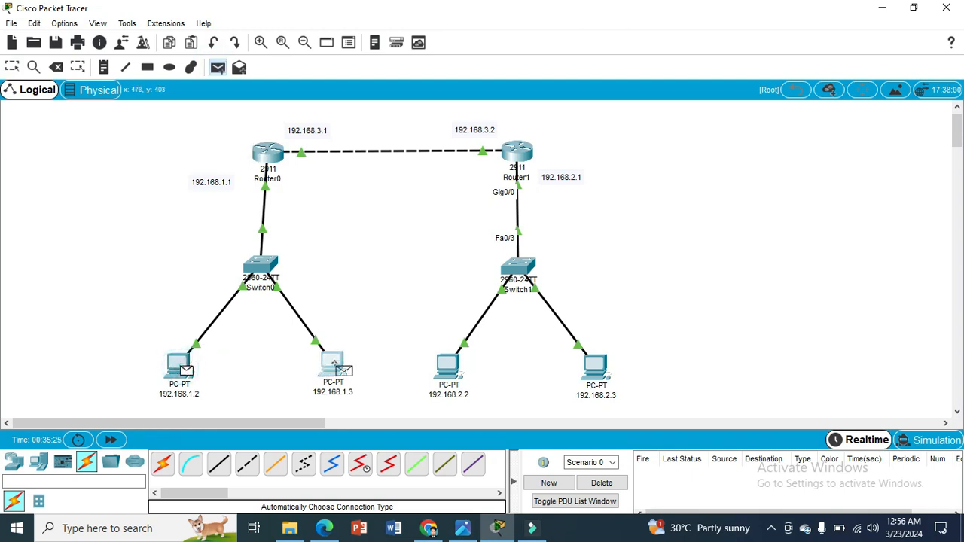
{"action": "left_click", "coordinate": [333, 366]}
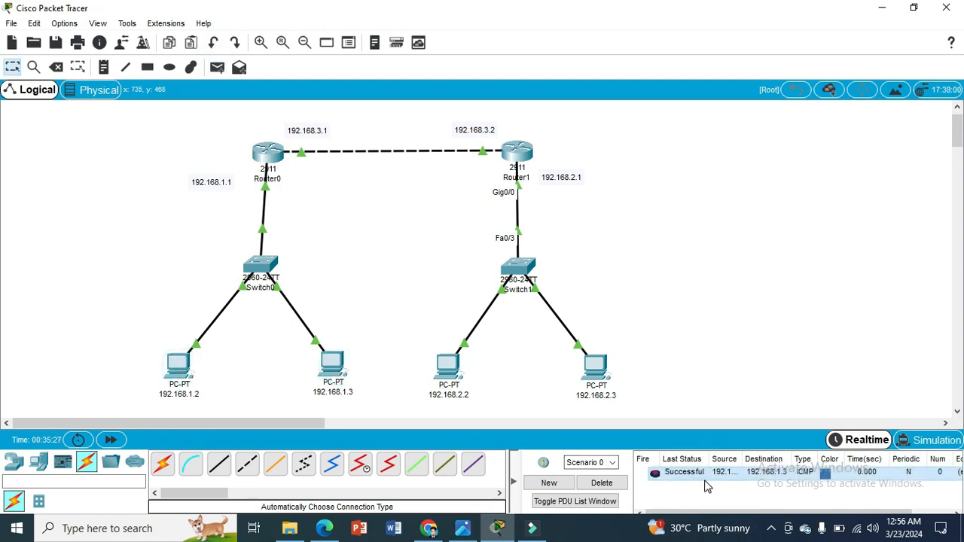
{"action": "left_click", "coordinate": [217, 67]}
{"action": "left_click", "coordinate": [179, 366]}
{"action": "left_click", "coordinate": [268, 153]}
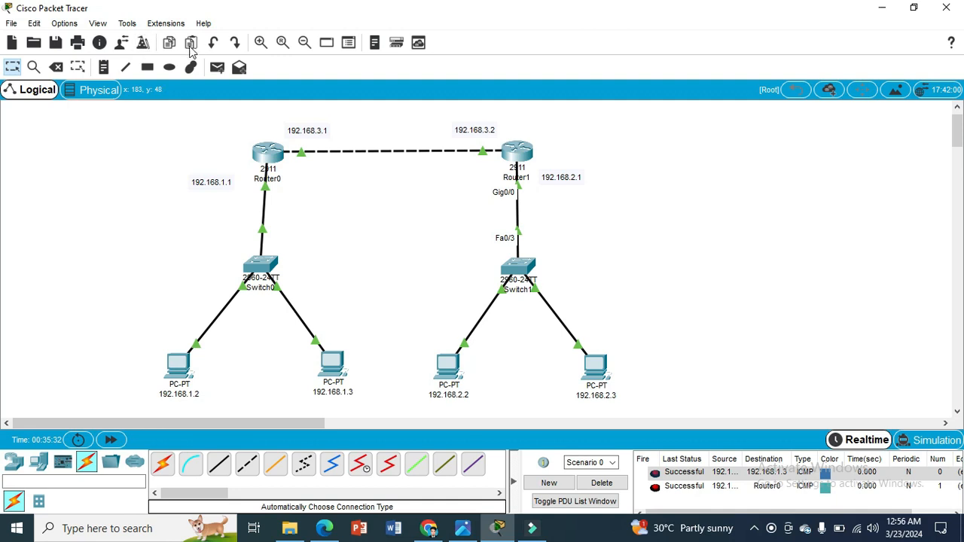
Send a simple PDU from the 192.168.1.2 PC to Router1 and delete the scenario's PDU entries
{"action": "left_click", "coordinate": [217, 67]}
{"action": "left_click", "coordinate": [186, 368]}
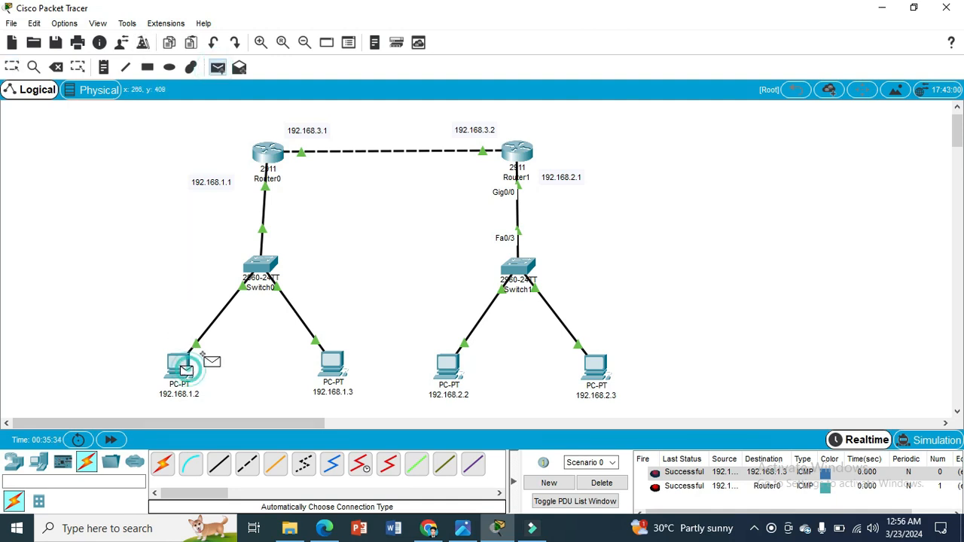
{"action": "left_click", "coordinate": [519, 155]}
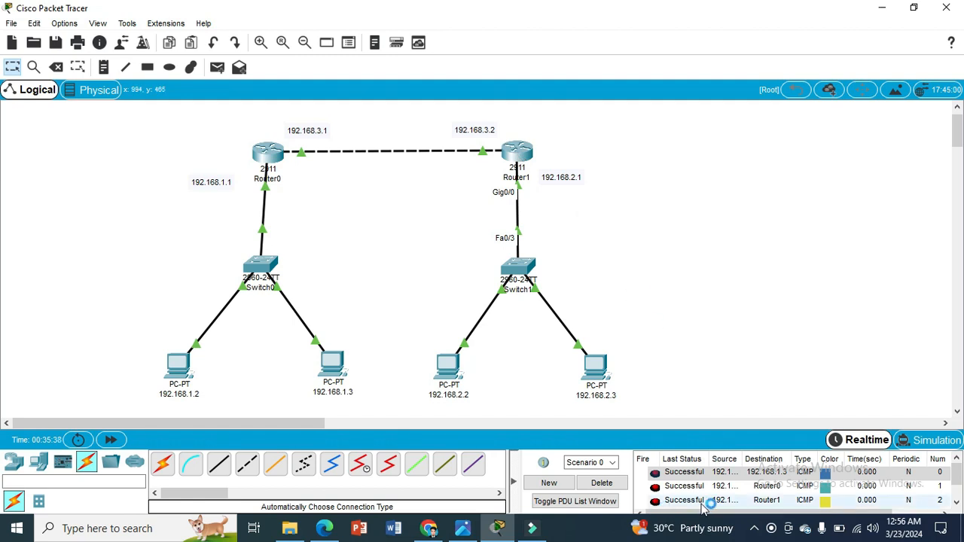
{"action": "left_click", "coordinate": [603, 483]}
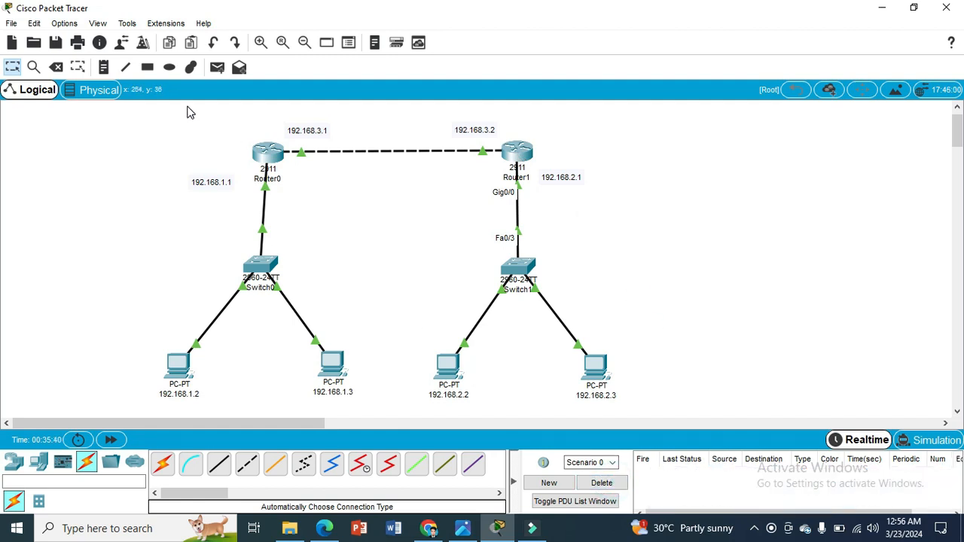
Send a simple PDU from the 192.168.1.2 PC to the 192.168.2.2 PC twice to test connectivity between the networks
{"action": "left_click", "coordinate": [217, 67]}
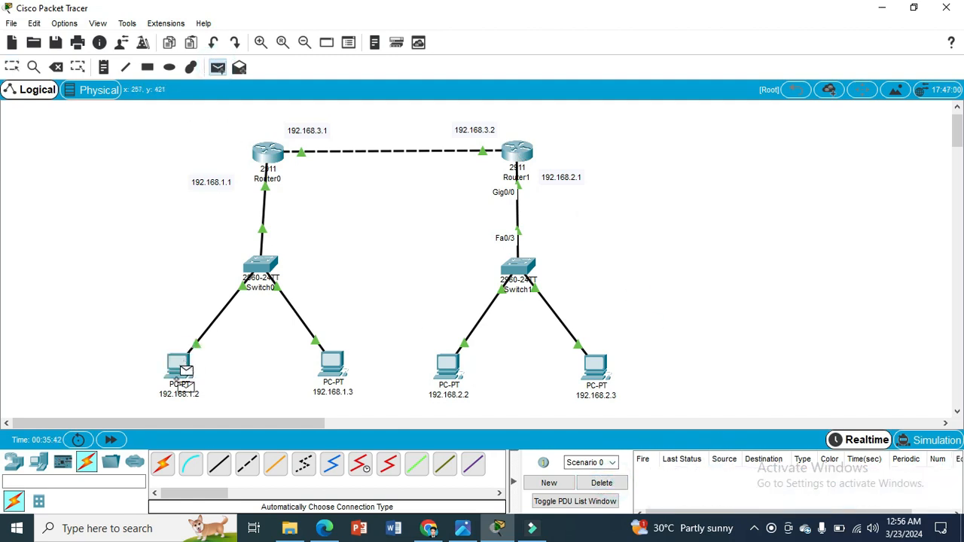
{"action": "left_click", "coordinate": [444, 367]}
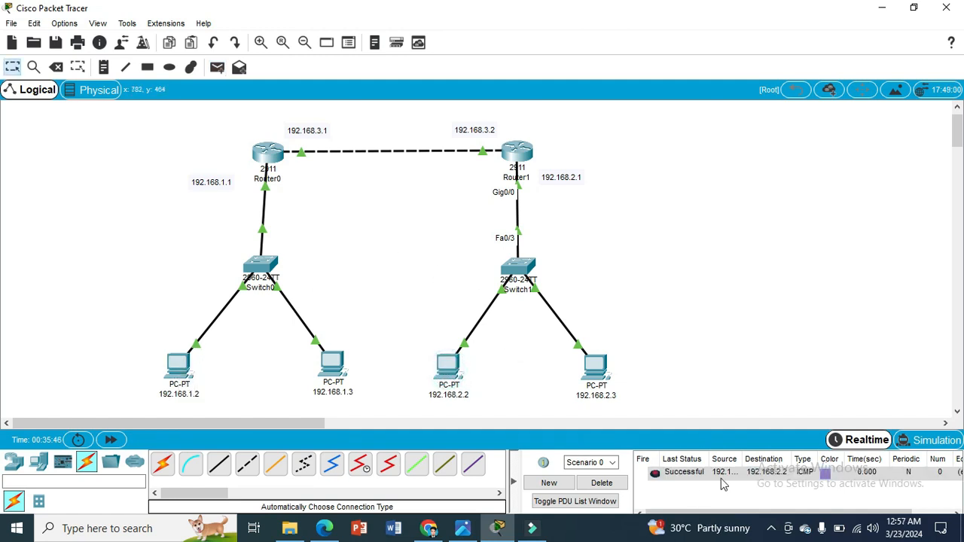
{"action": "left_click", "coordinate": [217, 67]}
{"action": "left_click", "coordinate": [182, 361]}
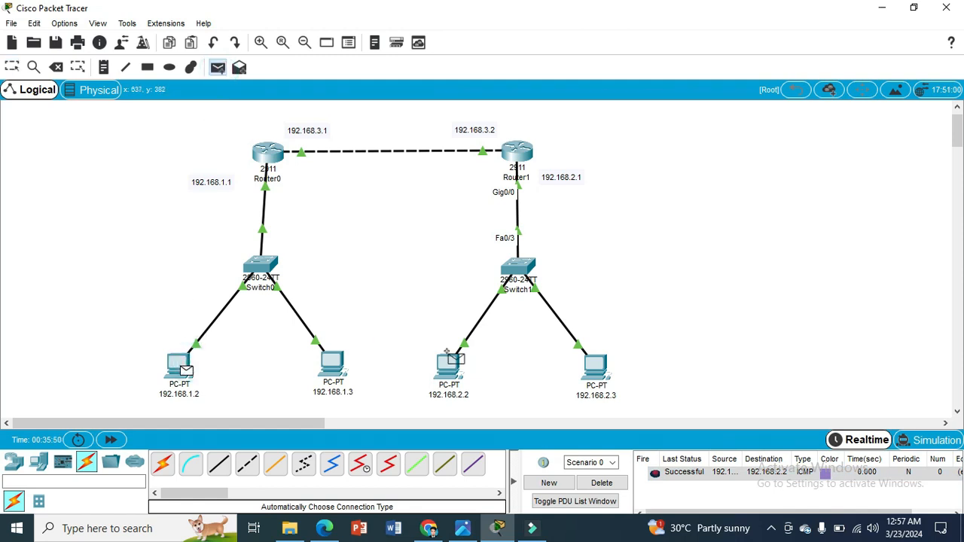
{"action": "left_click", "coordinate": [452, 368]}
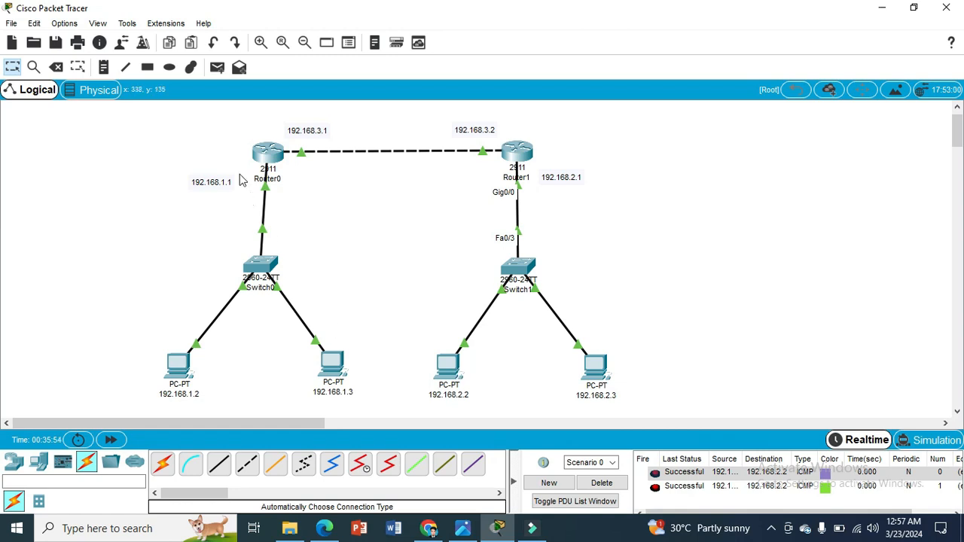
Send a simple PDU from the 192.168.2.2 PC to the 192.168.2.3 PC and clear the scenario's PDU list
{"action": "left_click", "coordinate": [216, 68]}
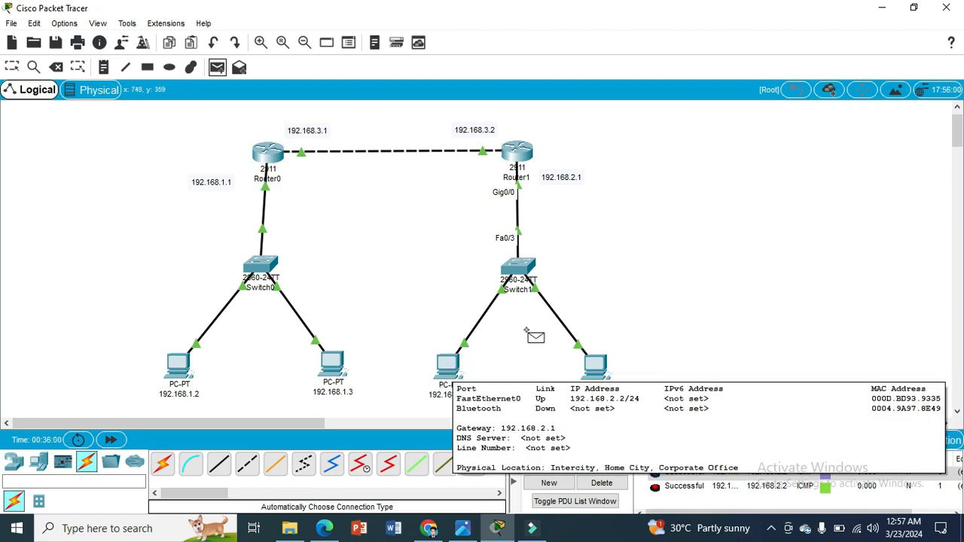
{"action": "left_click", "coordinate": [447, 367]}
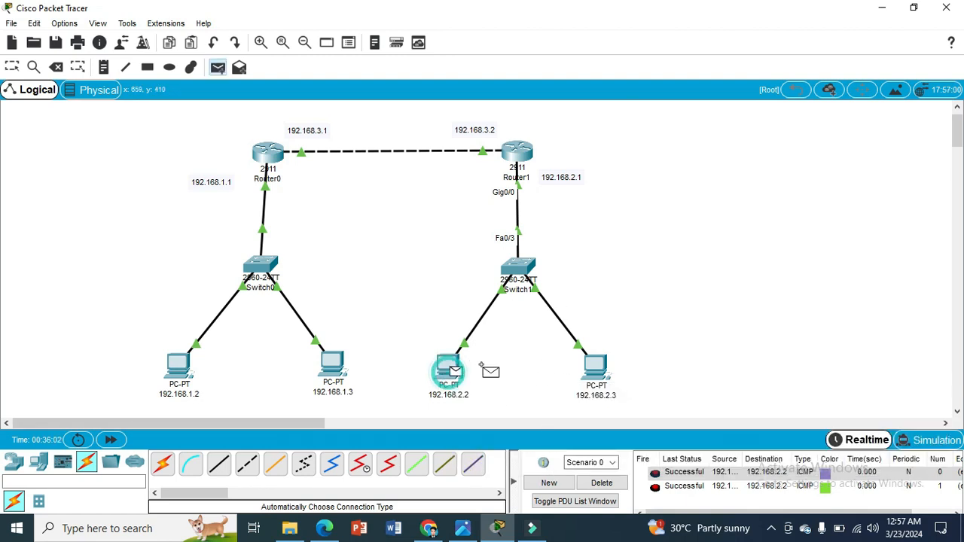
{"action": "left_click", "coordinate": [596, 369]}
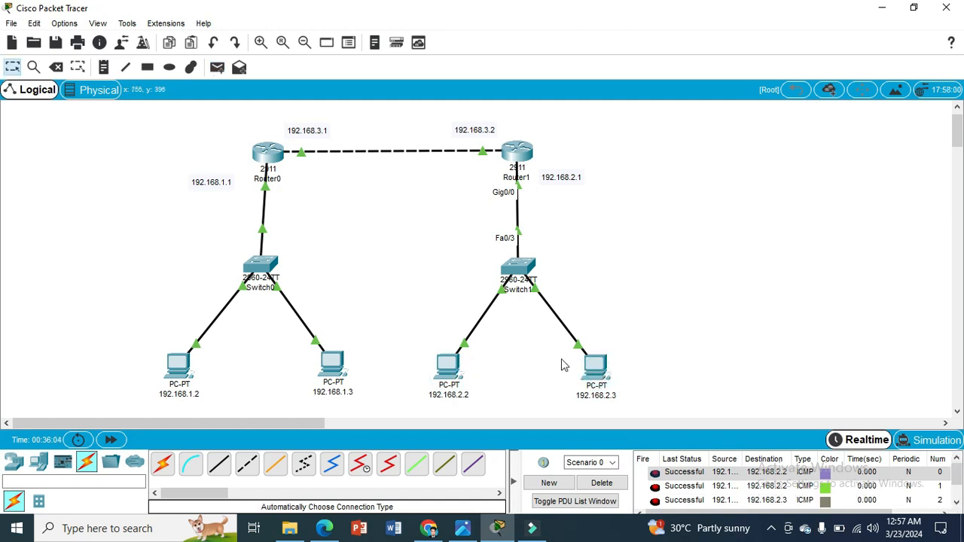
{"action": "left_click", "coordinate": [601, 484]}
Send simple PDUs from the 192.168.2.2 PC to Router1 and to Router0
{"action": "left_click", "coordinate": [217, 67]}
{"action": "left_click", "coordinate": [448, 367]}
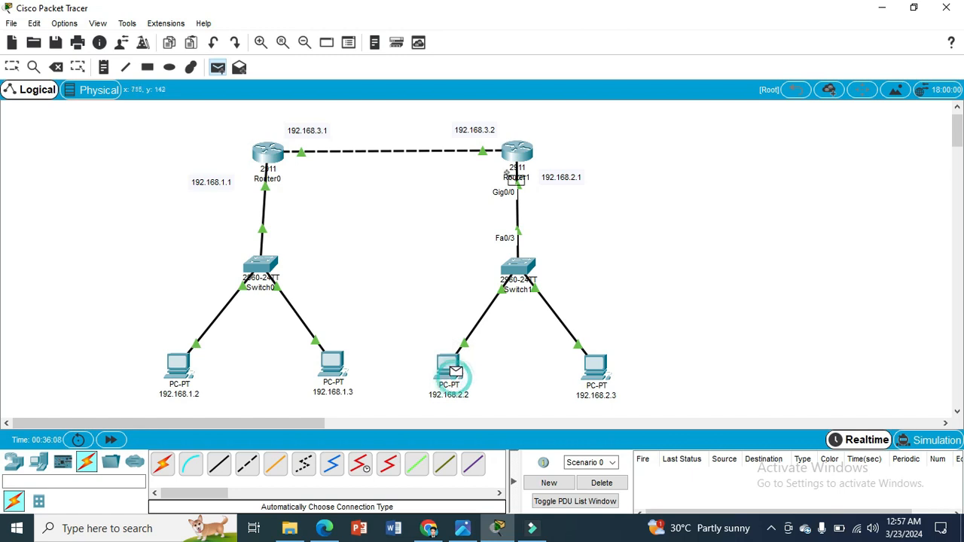
{"action": "left_click", "coordinate": [521, 155]}
{"action": "left_click", "coordinate": [217, 67]}
{"action": "left_click", "coordinate": [443, 367]}
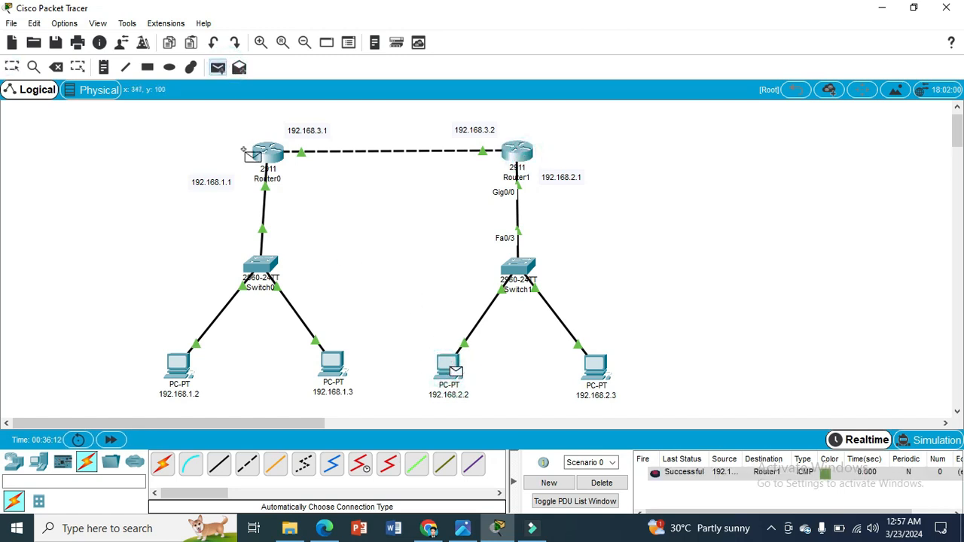
{"action": "left_click", "coordinate": [268, 153]}
Send a simple PDU from the 192.168.2.2 PC to the 192.168.1.3 PC and clear the scenario's PDU list
{"action": "left_click", "coordinate": [217, 67]}
{"action": "left_click", "coordinate": [448, 369]}
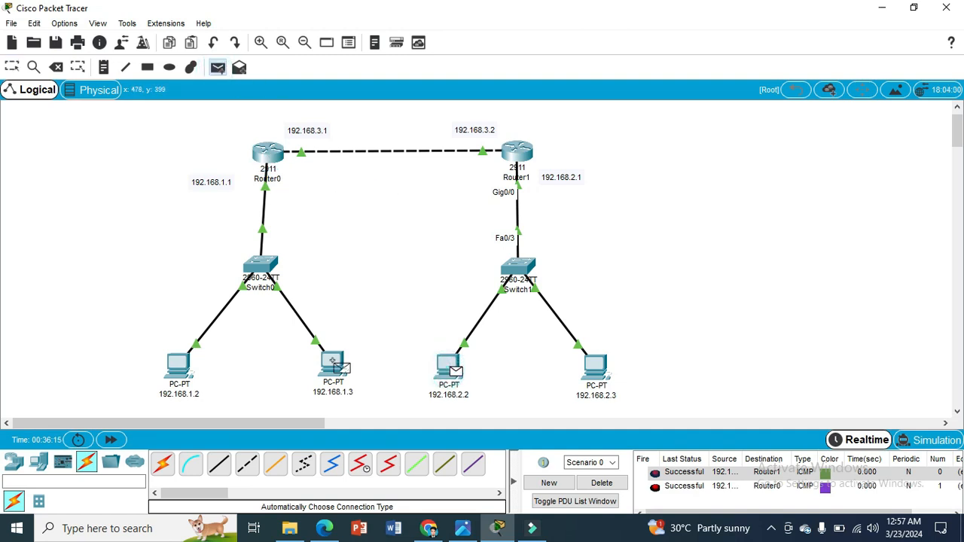
{"action": "left_click", "coordinate": [332, 366]}
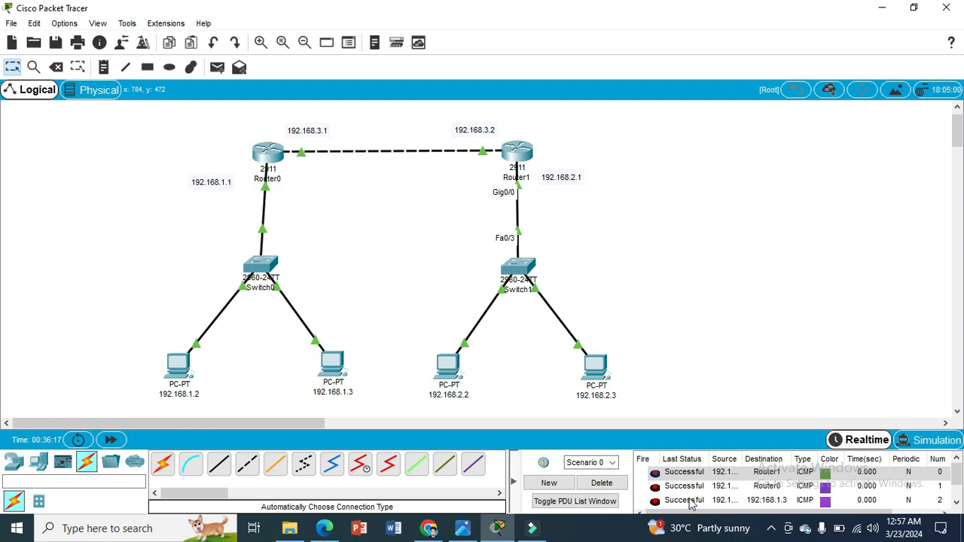
{"action": "left_click", "coordinate": [606, 486]}
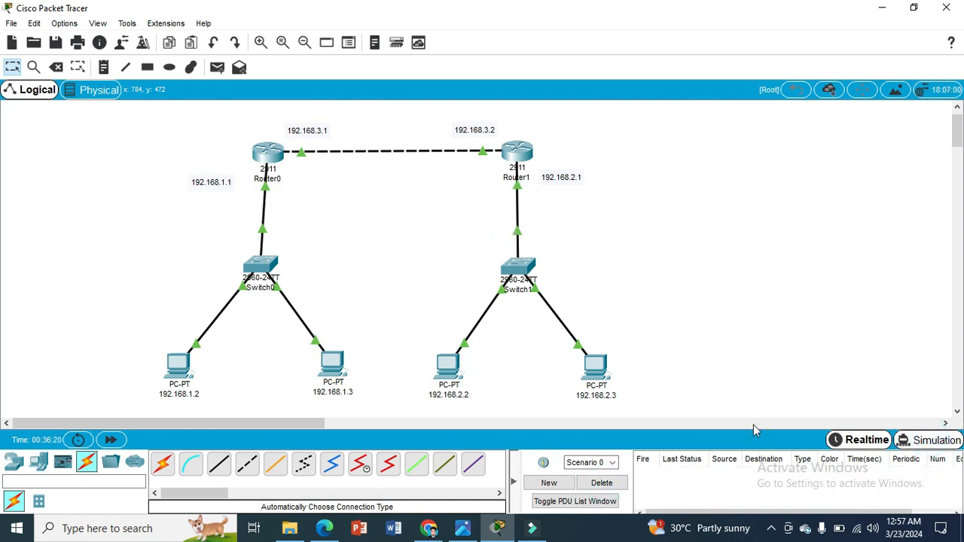
Switch to Simulation mode and create a simple PDU from the 192.168.1.2 PC to the 192.168.2.2 PC
{"action": "left_click", "coordinate": [932, 440]}
{"action": "left_click", "coordinate": [217, 67]}
{"action": "left_click", "coordinate": [178, 364]}
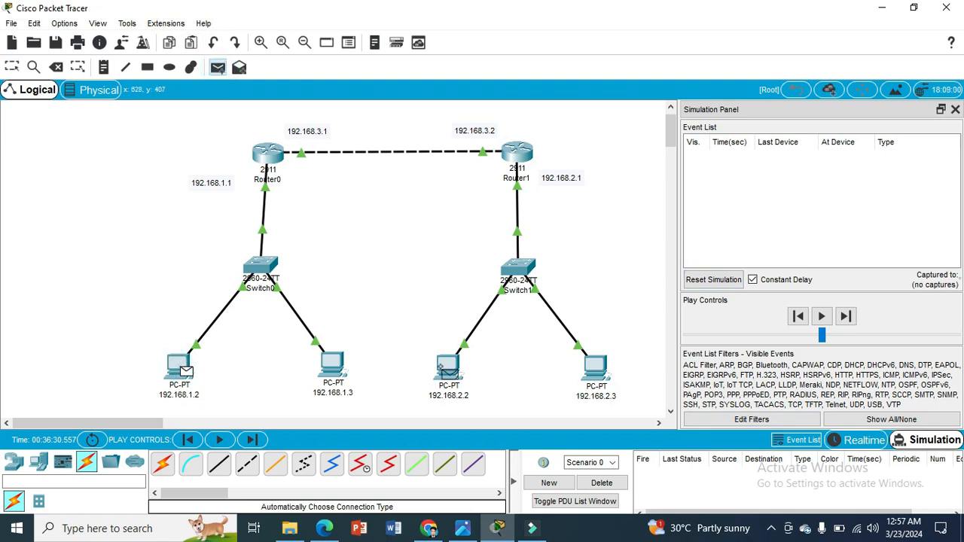
{"action": "left_click", "coordinate": [446, 366]}
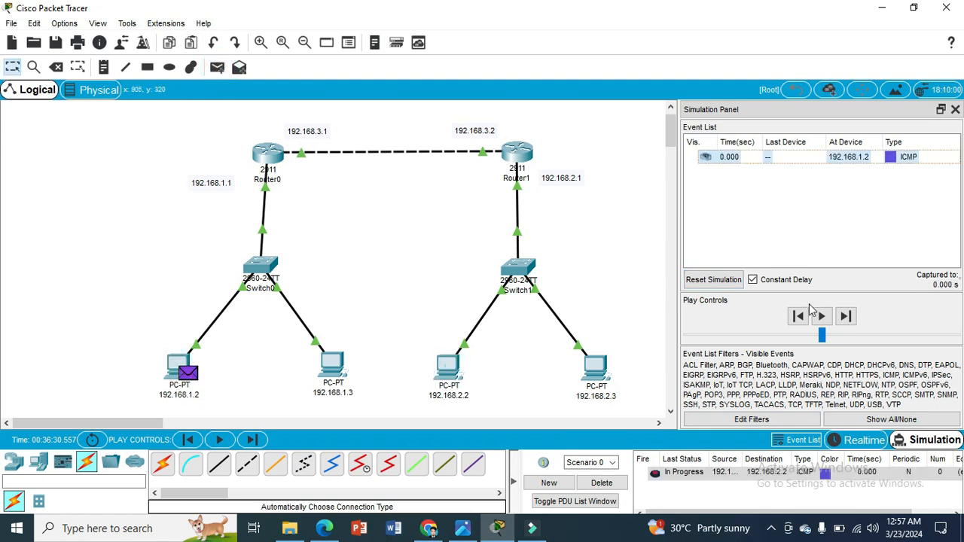
Step the simulation forward event by event, following the PDU to the 192.168.2.2 PC and its reply back to the 192.168.1.2 PC
{"action": "left_click", "coordinate": [846, 316]}
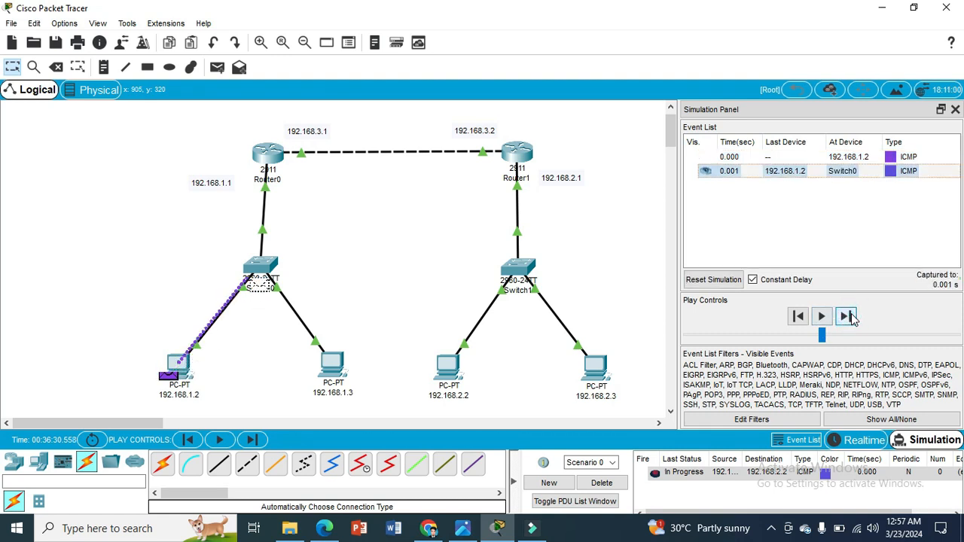
{"action": "left_click", "coordinate": [846, 317]}
{"action": "left_click", "coordinate": [847, 317]}
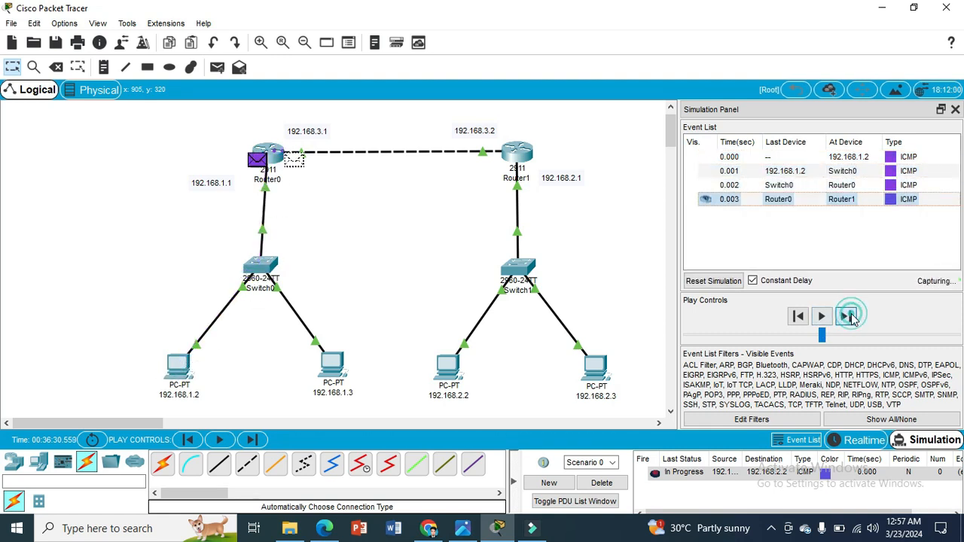
{"action": "left_click", "coordinate": [847, 316]}
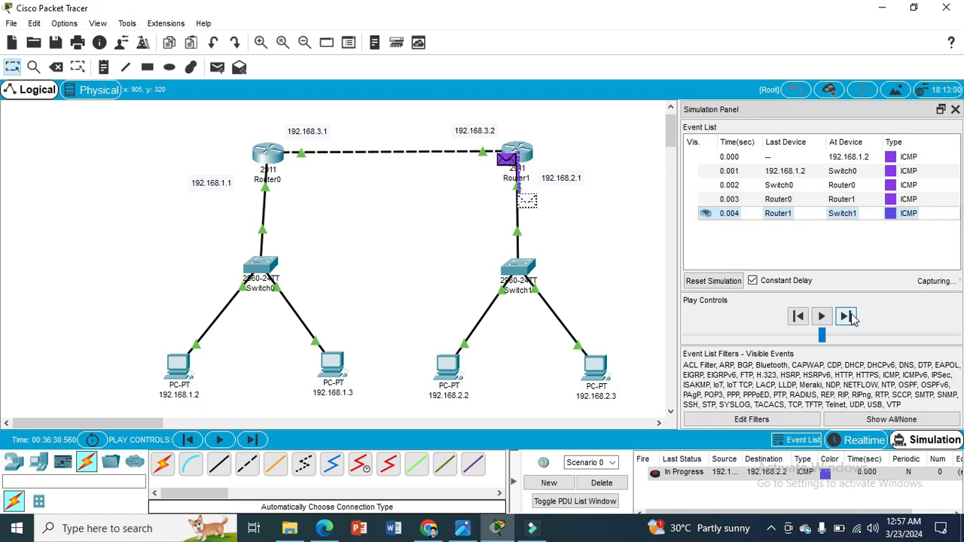
{"action": "left_click", "coordinate": [846, 317]}
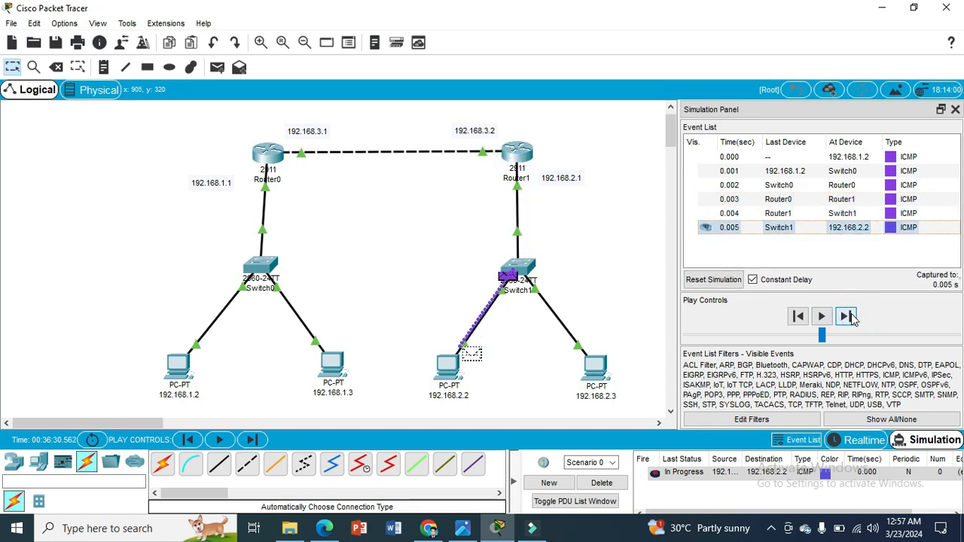
{"action": "left_click", "coordinate": [847, 316]}
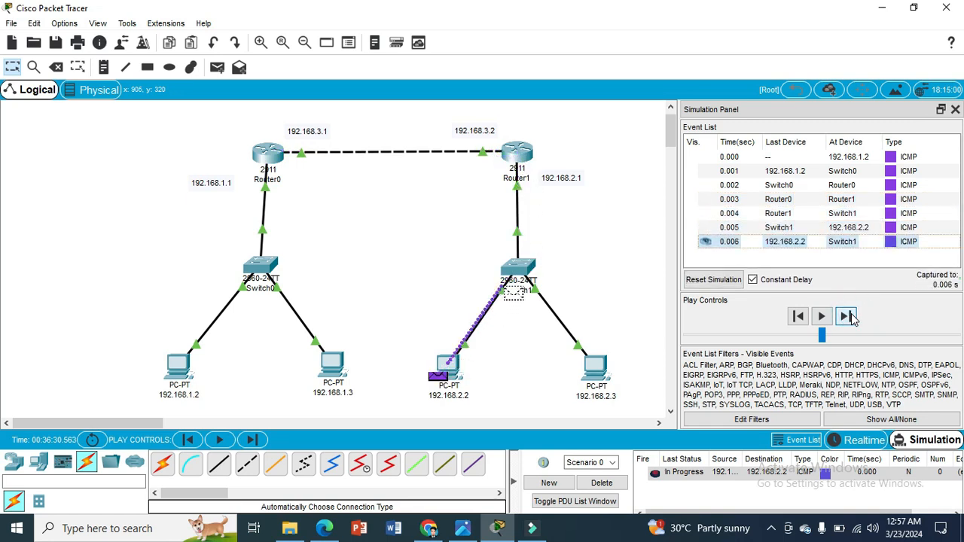
{"action": "left_click", "coordinate": [847, 316]}
{"action": "left_click", "coordinate": [846, 316]}
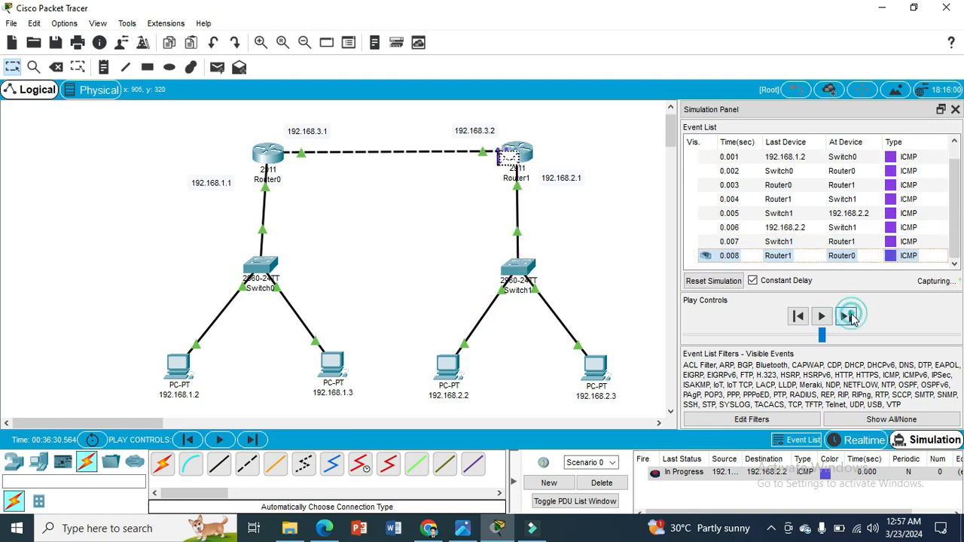
{"action": "left_click", "coordinate": [847, 317]}
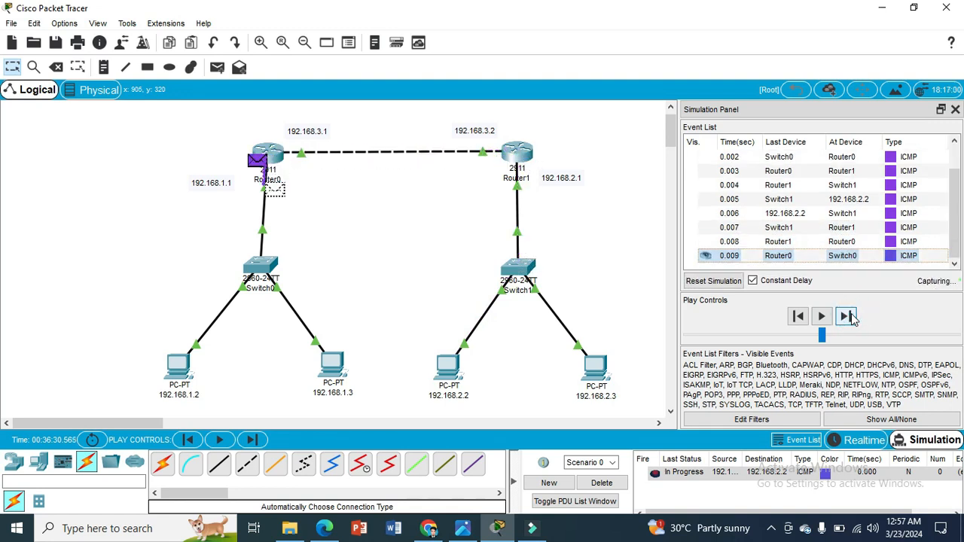
{"action": "left_click", "coordinate": [847, 317]}
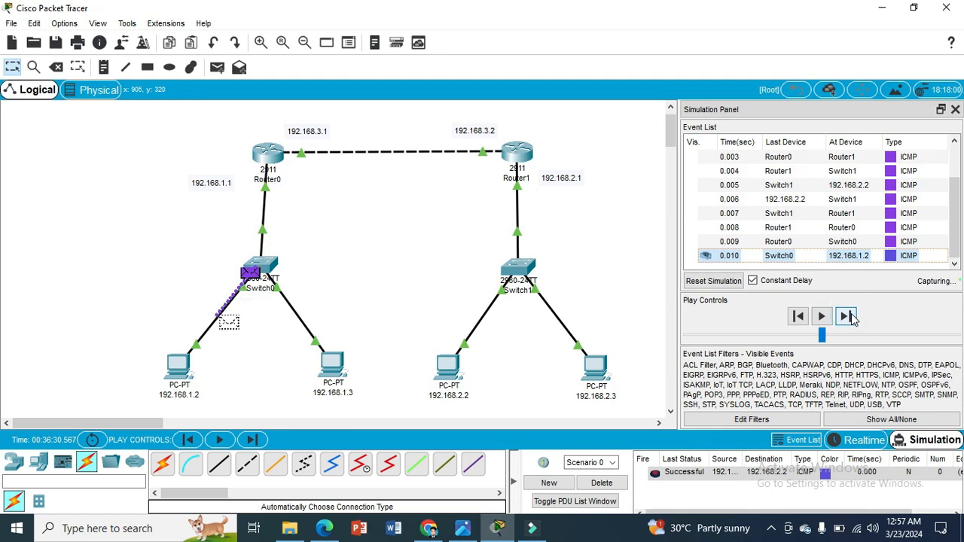